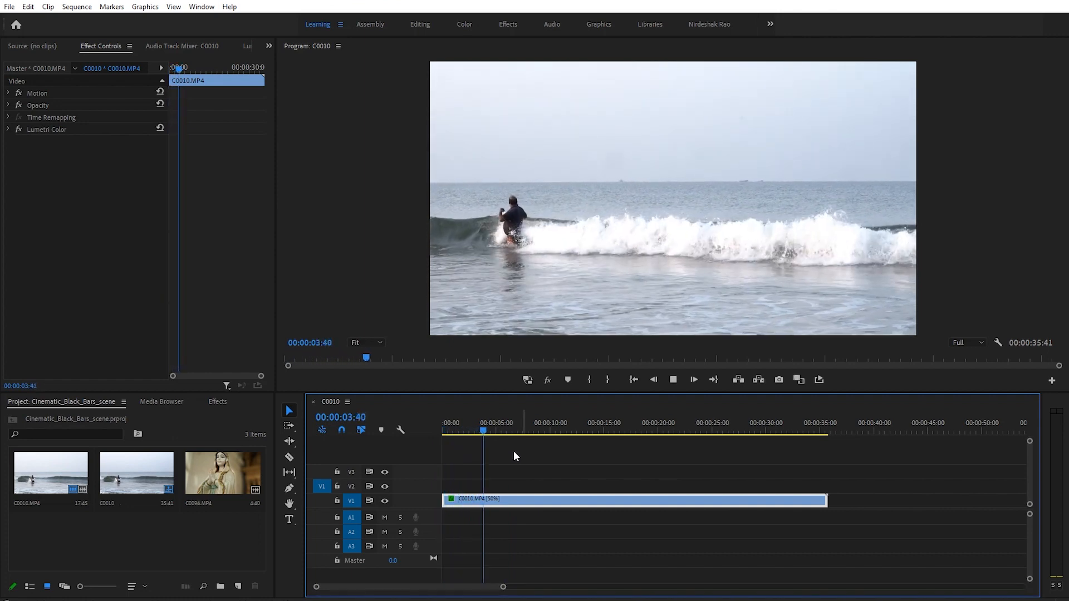
Play the opening of the clip from the sequence start and return the playhead to the beginning.
{"action": "key", "text": "Home"}
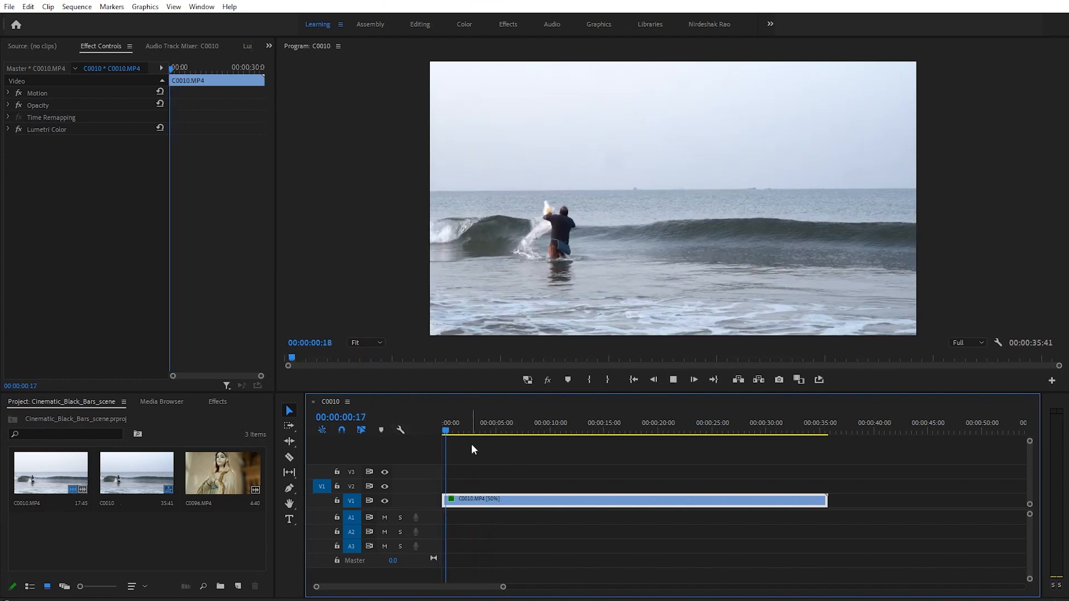
{"action": "key", "text": "space"}
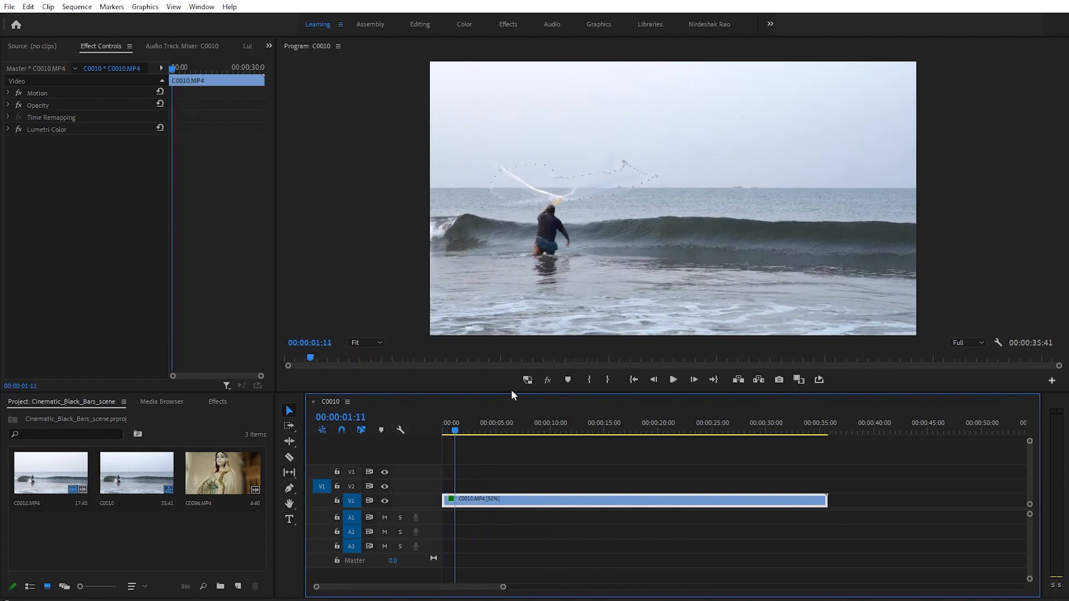
{"action": "key", "text": "Home"}
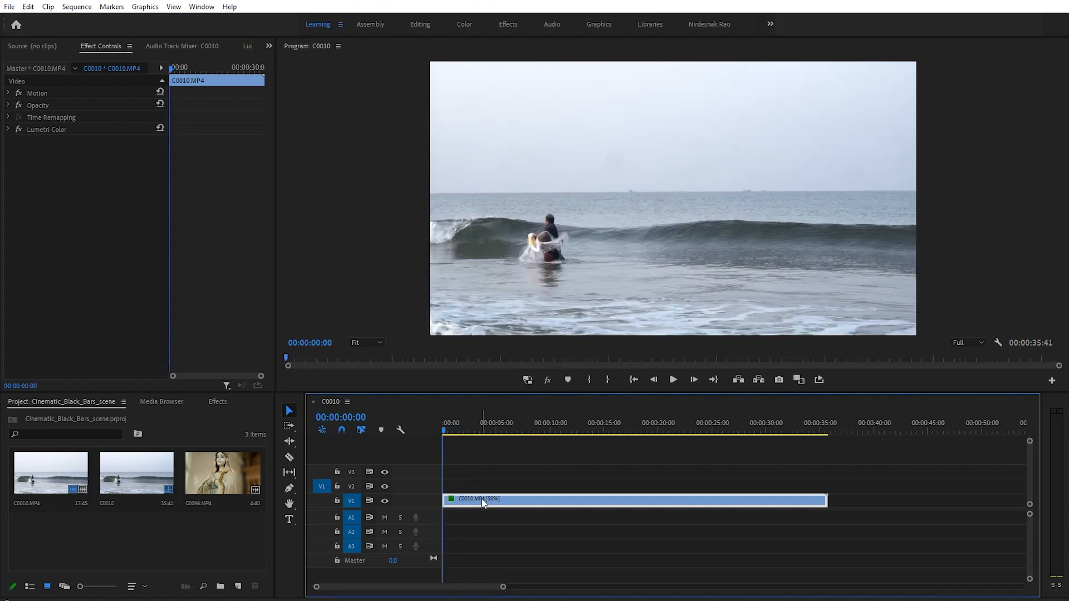
Find the Crop video effect and apply it to the C0010.MP4 clip on track V1.
{"action": "left_click", "coordinate": [217, 401]}
{"action": "left_click", "coordinate": [85, 417]}
{"action": "type", "text": "crop"}
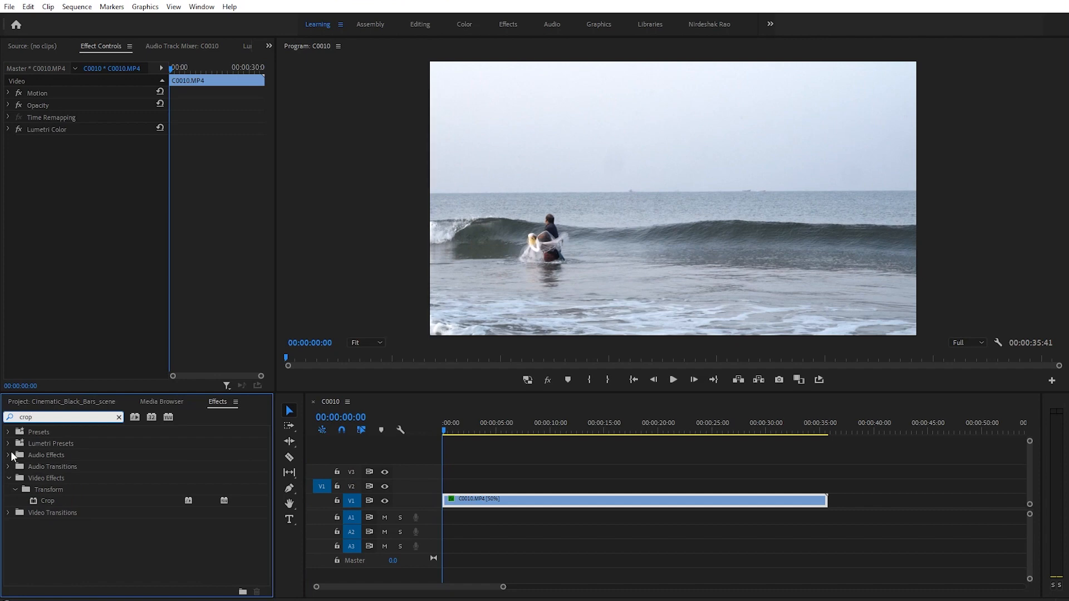
{"action": "left_click_drag", "start_coordinate": [39, 499], "coordinate": [471, 508]}
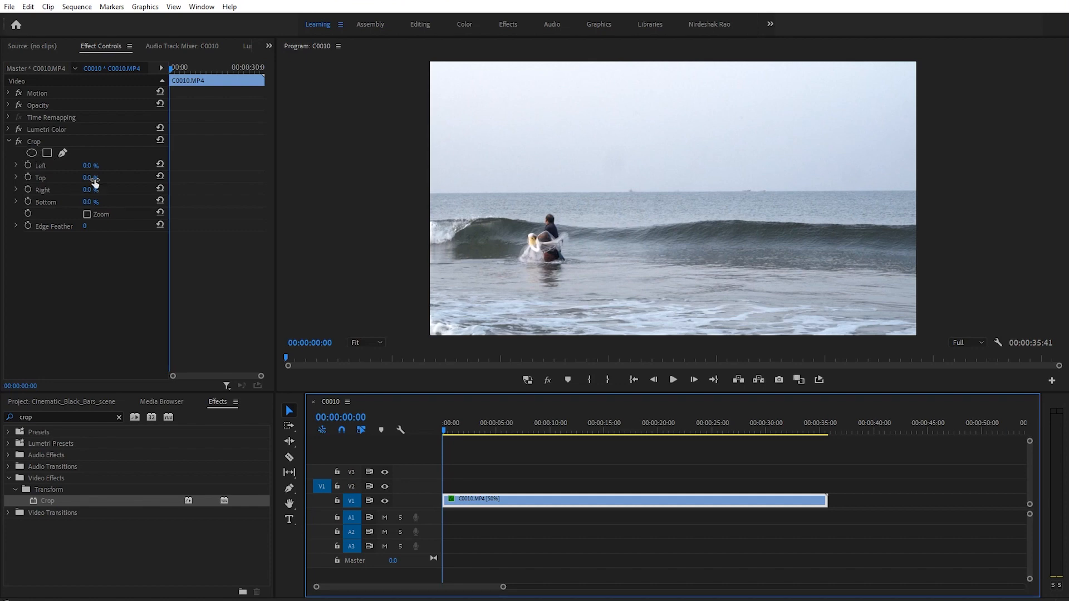
Try cropping the clip to 5% left, 29% top, 21% right and 20% bottom, and reset the Crop effect.
{"action": "left_click_drag", "start_coordinate": [89, 166], "coordinate": [99, 202]}
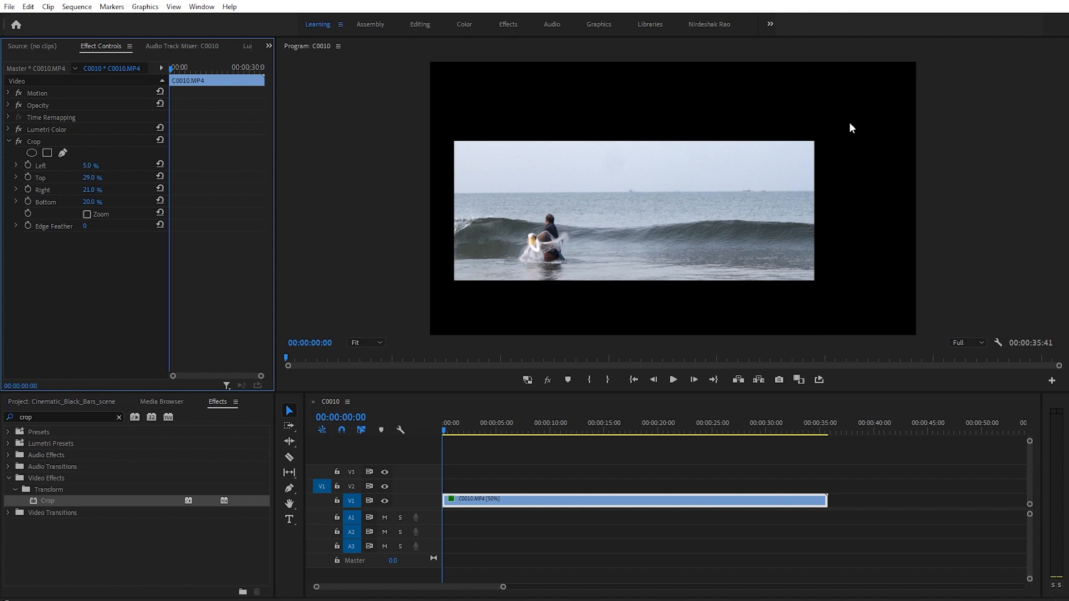
{"action": "left_click", "coordinate": [160, 139]}
Set the Crop effect's top and bottom to 18% each on the C0010.MP4 clip.
{"action": "left_click_drag", "start_coordinate": [91, 178], "coordinate": [99, 202]}
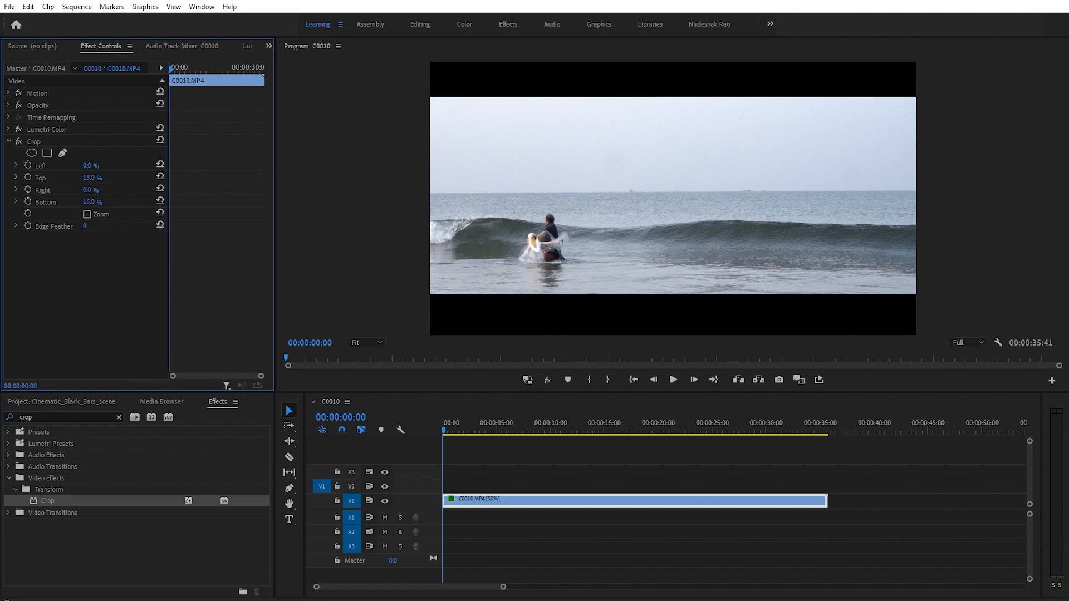
{"action": "left_click", "coordinate": [98, 177]}
{"action": "type", "text": "18"}
{"action": "key", "text": "Return"}
{"action": "left_click", "coordinate": [92, 202]}
{"action": "type", "text": "18"}
{"action": "key", "text": "Return"}
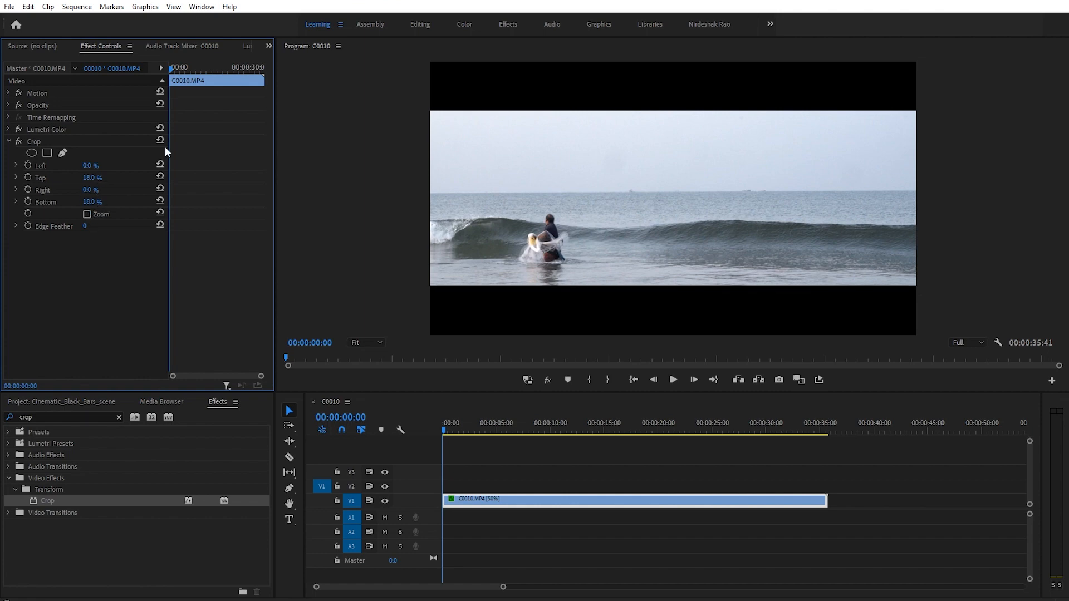
Set the Crop effect's bottom and top to 12% each on the C0010.MP4 clip.
{"action": "left_click", "coordinate": [92, 202]}
{"action": "type", "text": "12"}
{"action": "key", "text": "Return"}
{"action": "left_click", "coordinate": [87, 178]}
{"action": "type", "text": "12"}
{"action": "key", "text": "Return"}
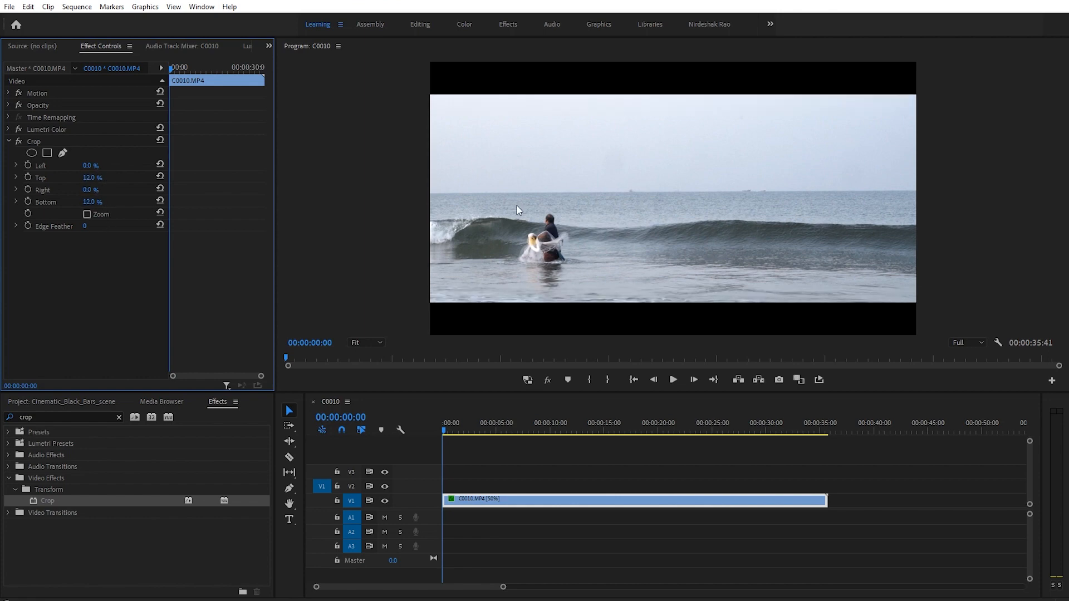
Play the start of the cropped clip to examine how the black bars frame the footage.
{"action": "left_click", "coordinate": [448, 433]}
{"action": "key", "text": "space"}
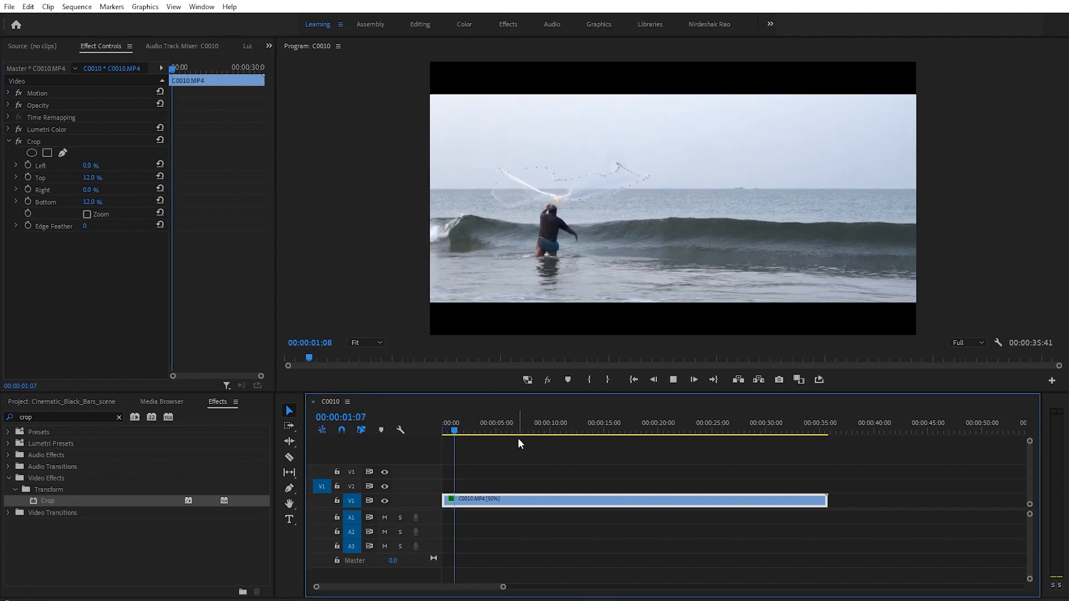
{"action": "key", "text": "space"}
Play from the start to 00:00:01:29 and enable keyframes there for the crop's bottom and top.
{"action": "left_click_drag", "start_coordinate": [451, 429], "coordinate": [393, 428]}
{"action": "key", "text": "space"}
{"action": "key", "text": "space"}
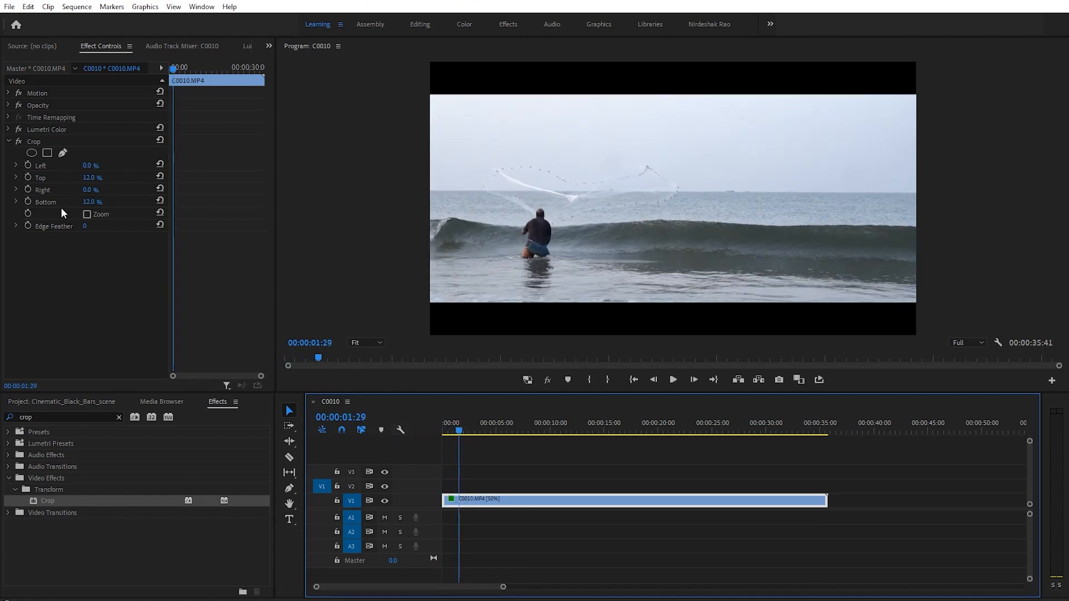
{"action": "left_click", "coordinate": [27, 202]}
{"action": "left_click", "coordinate": [26, 178]}
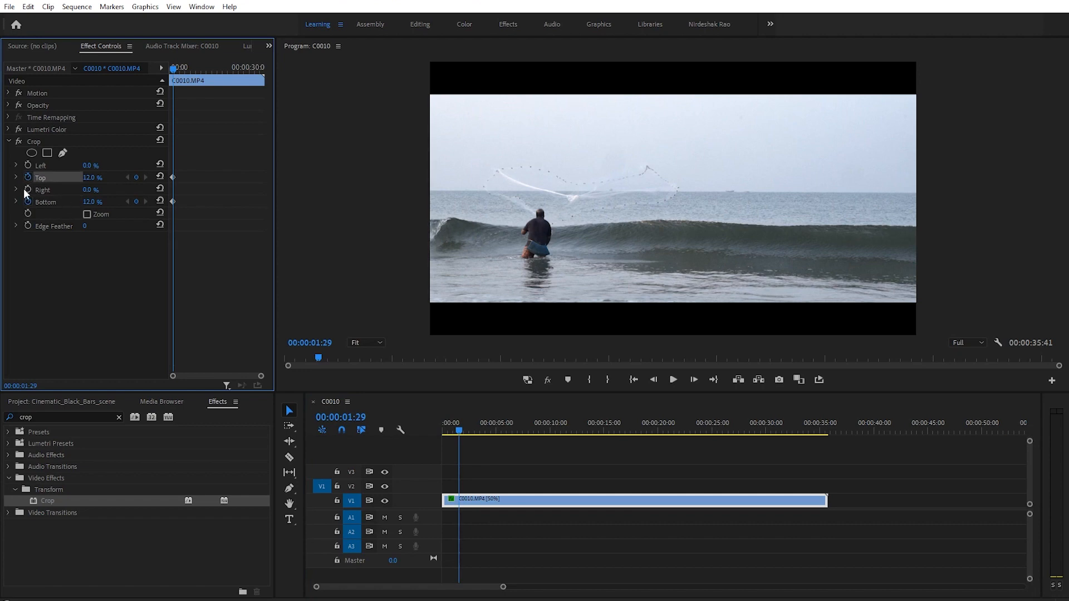
Keyframe the crop's top and bottom at 0% at the very start of the clip.
{"action": "left_click_drag", "start_coordinate": [457, 430], "coordinate": [362, 430]}
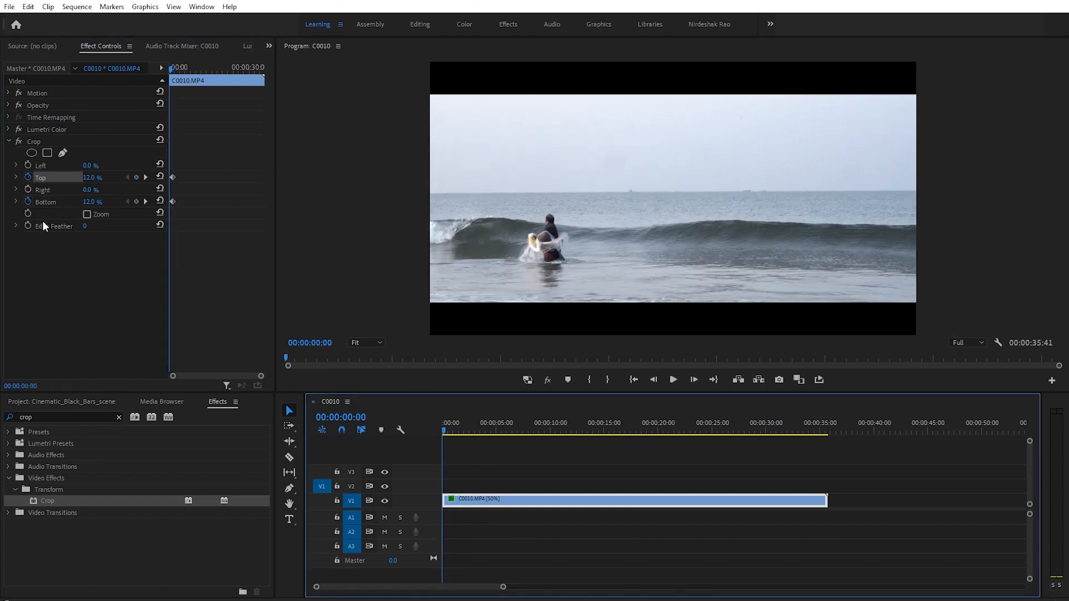
{"action": "left_click", "coordinate": [89, 178]}
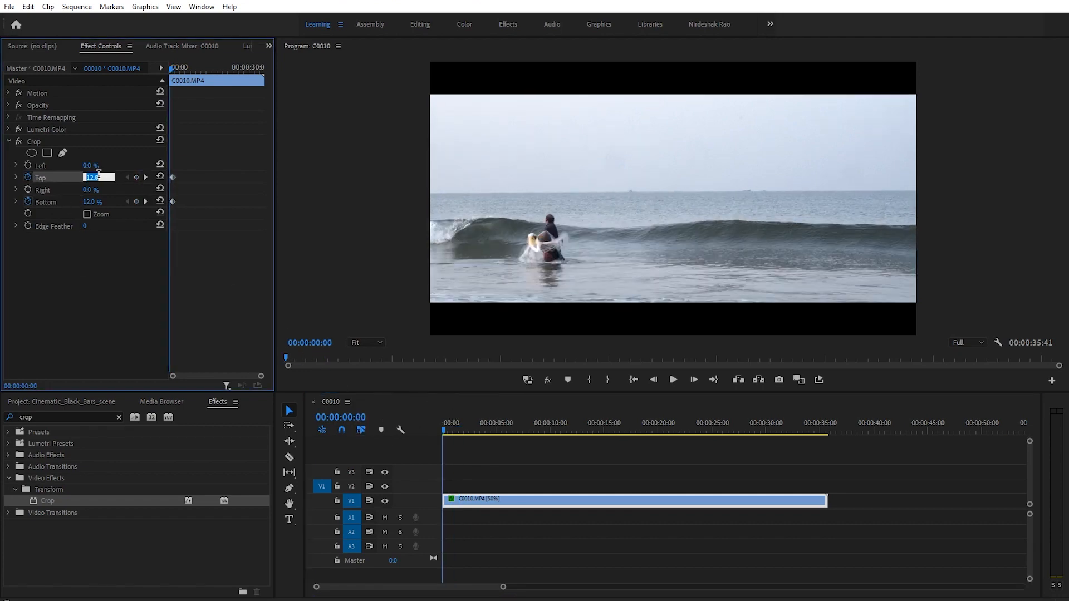
{"action": "type", "text": "0"}
{"action": "key", "text": "Return"}
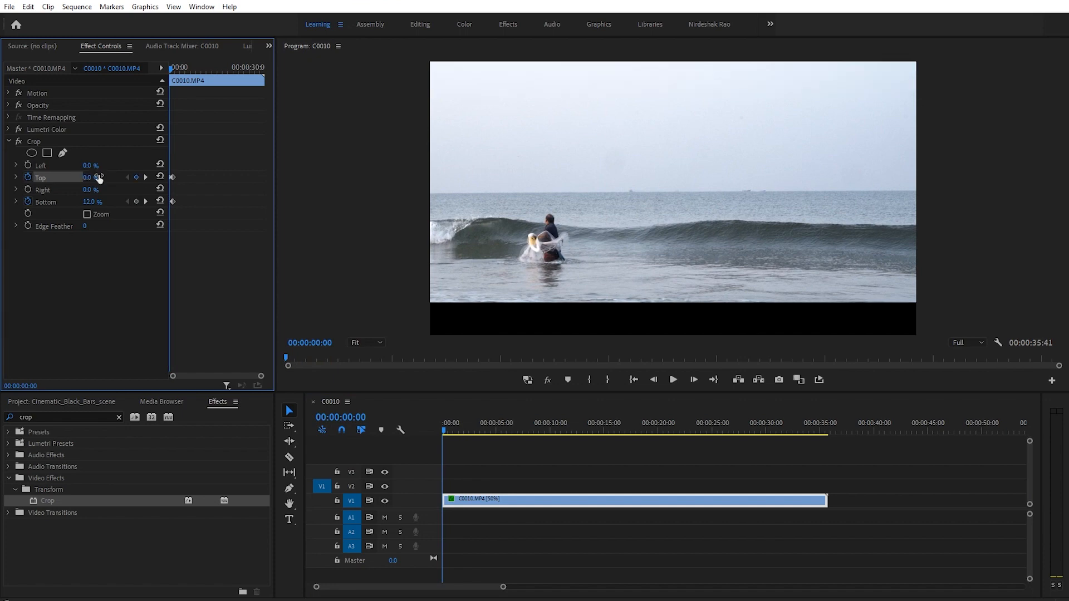
{"action": "left_click", "coordinate": [89, 202]}
{"action": "type", "text": "0"}
{"action": "key", "text": "Return"}
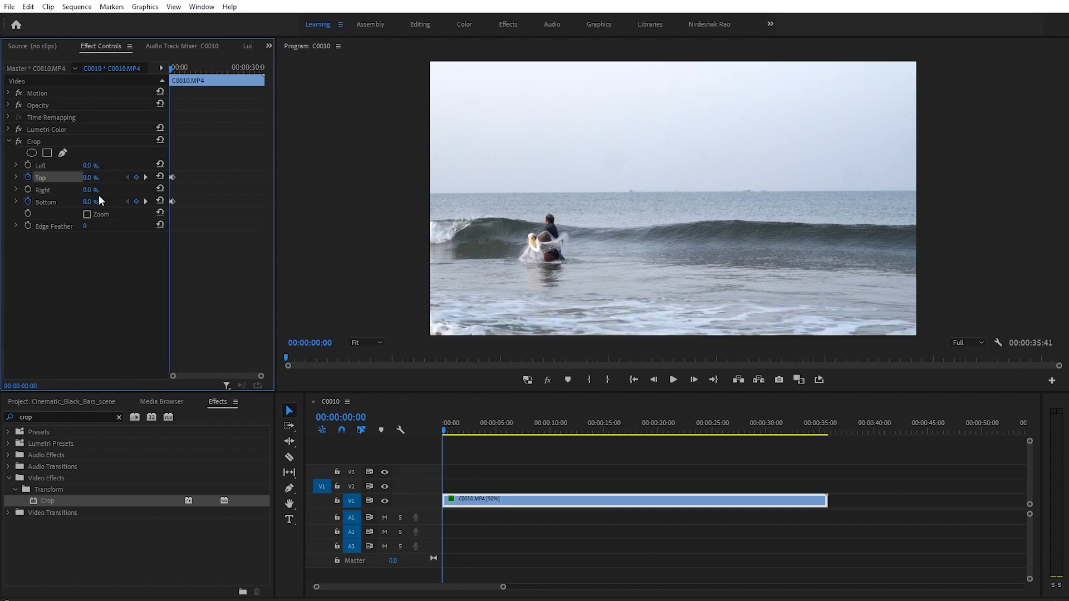
Play the opening of the sequence twice to check the black bar animation, and reselect the C0010.MP4 clip.
{"action": "left_click", "coordinate": [490, 536]}
{"action": "key", "text": "space"}
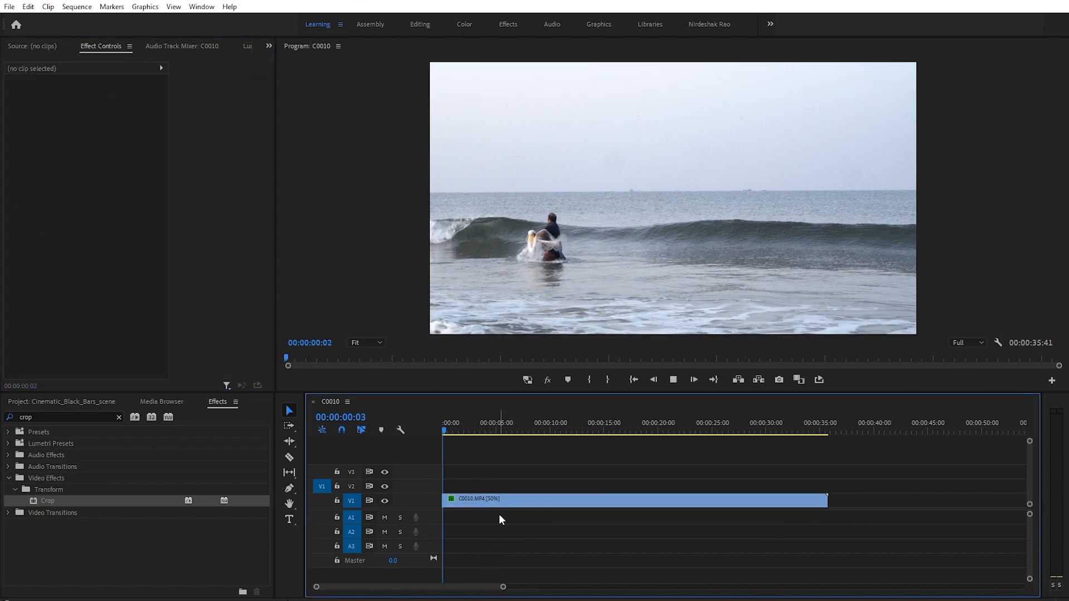
{"action": "key", "text": "space"}
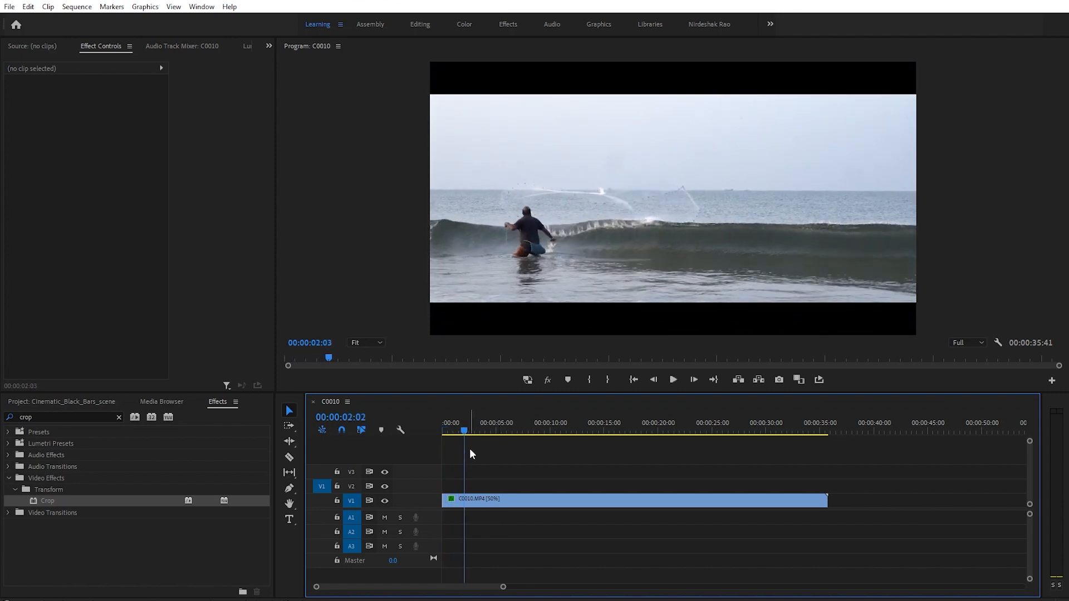
{"action": "left_click_drag", "start_coordinate": [465, 431], "coordinate": [410, 429]}
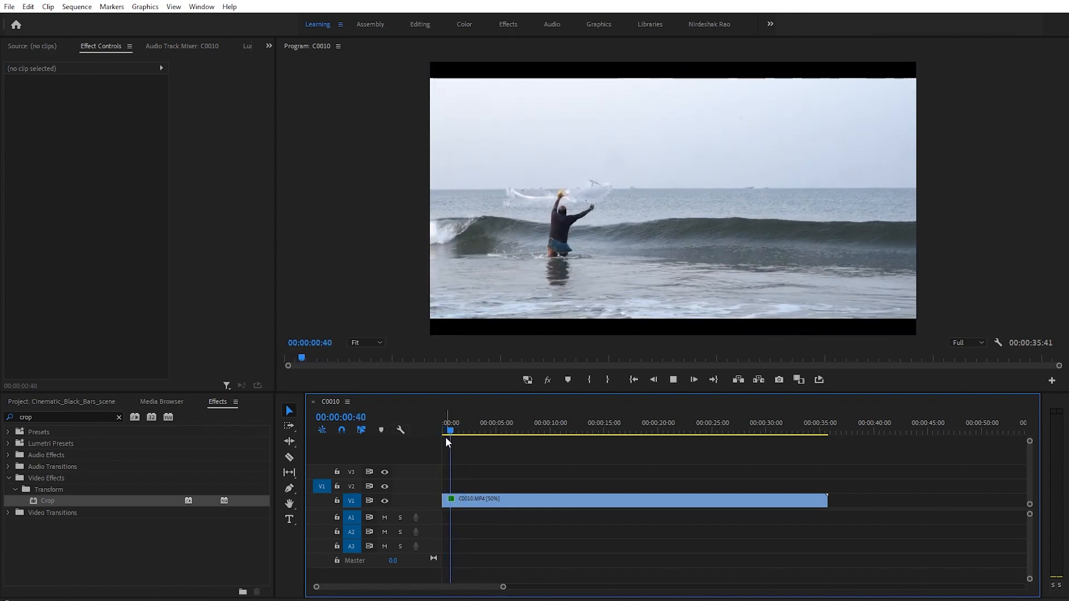
{"action": "key", "text": "space"}
{"action": "left_click", "coordinate": [460, 497]}
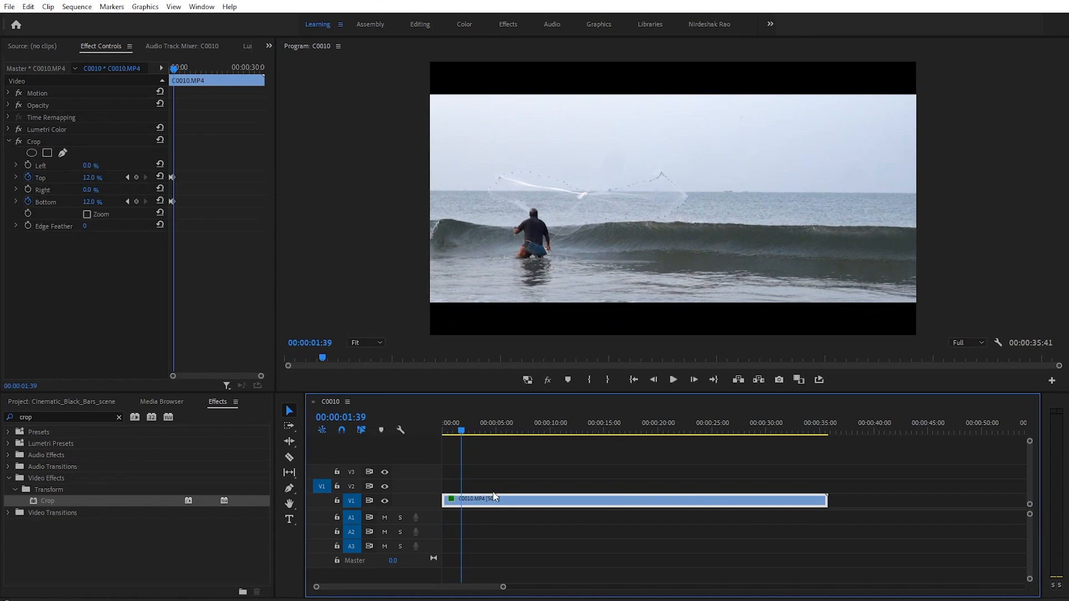
Turn on the Transparency Grid in the program monitor and view the cropped frame at 00:00:01:43.
{"action": "mouse_move", "coordinate": [462, 430]}
{"action": "left_mouse_down"}
{"action": "mouse_move", "coordinate": [608, 428]}
{"action": "mouse_move", "coordinate": [472, 434]}
{"action": "left_mouse_up"}
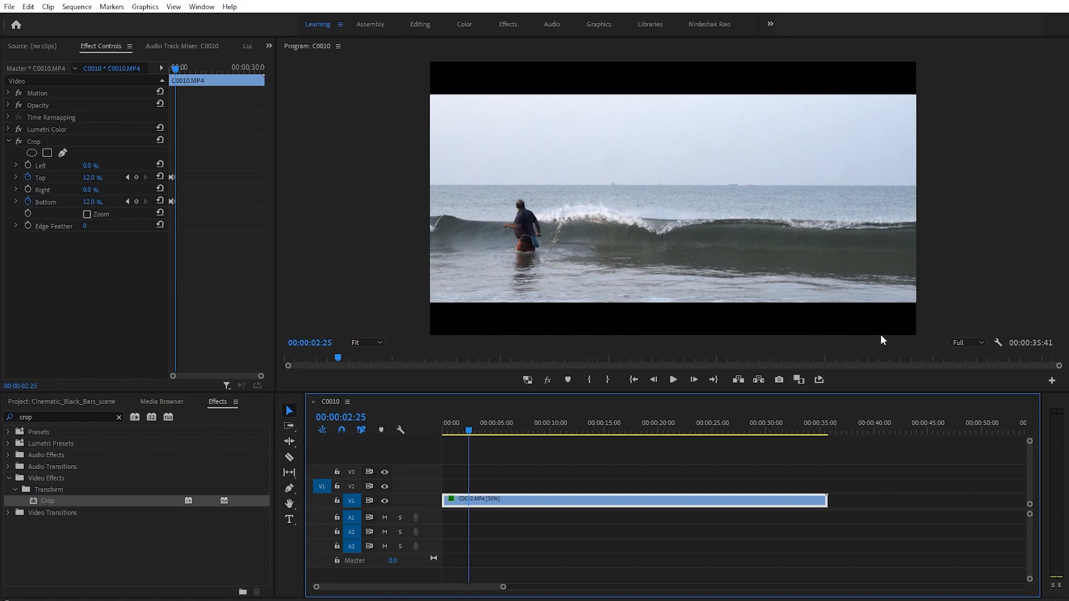
{"action": "left_click", "coordinate": [998, 342]}
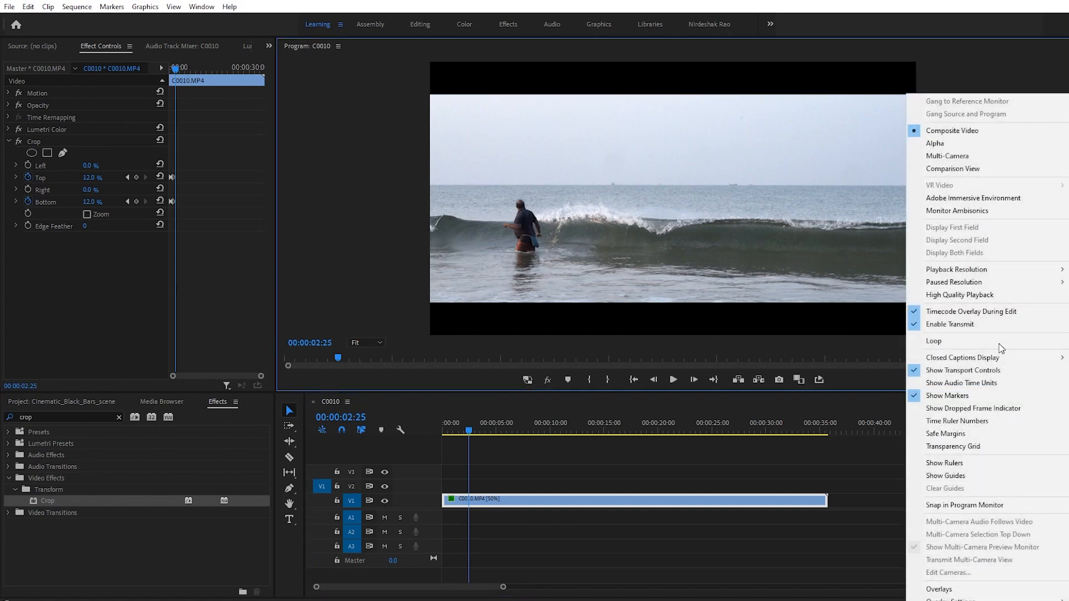
{"action": "left_click", "coordinate": [835, 346]}
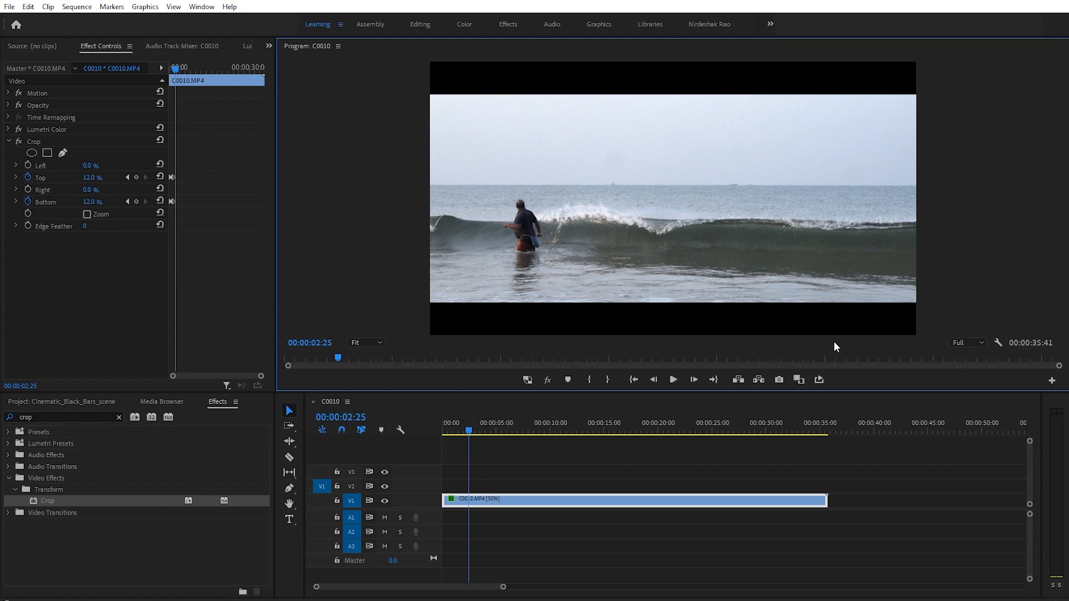
{"action": "left_click", "coordinate": [998, 343]}
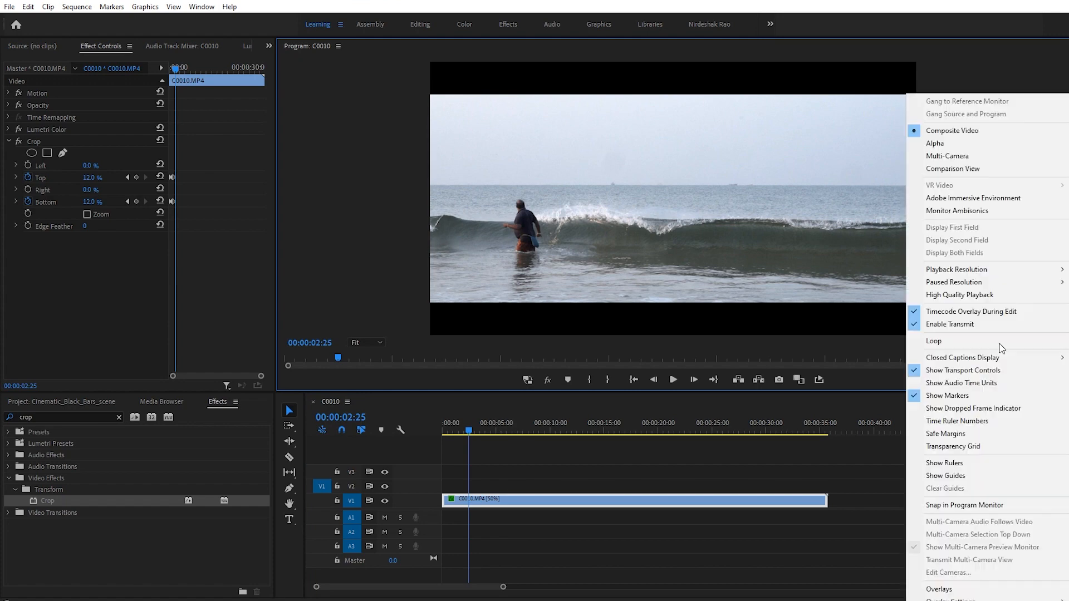
{"action": "left_click", "coordinate": [943, 447]}
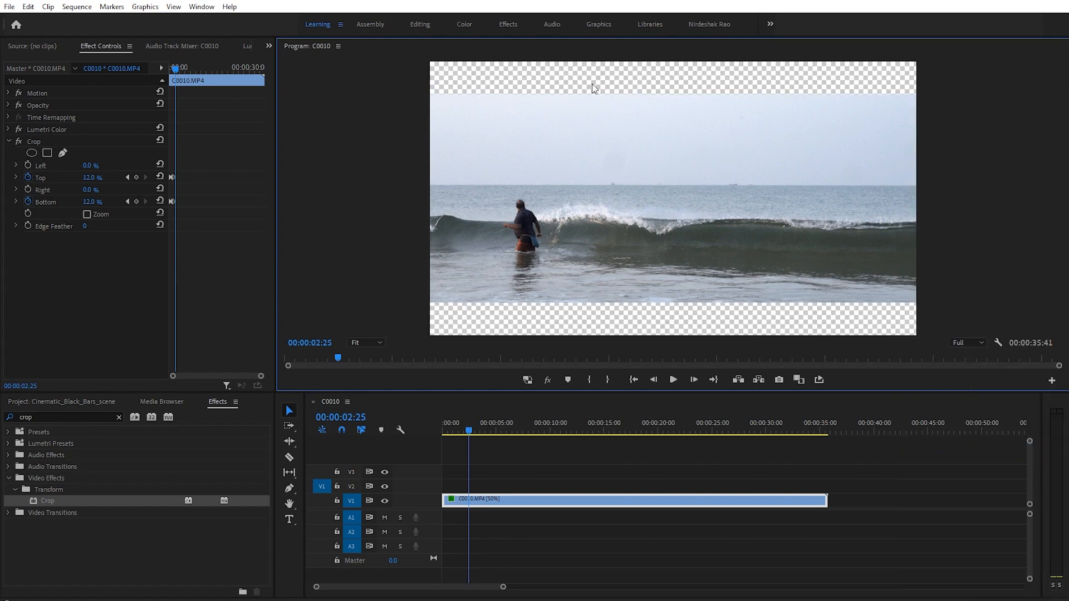
{"action": "left_click_drag", "start_coordinate": [469, 430], "coordinate": [462, 430]}
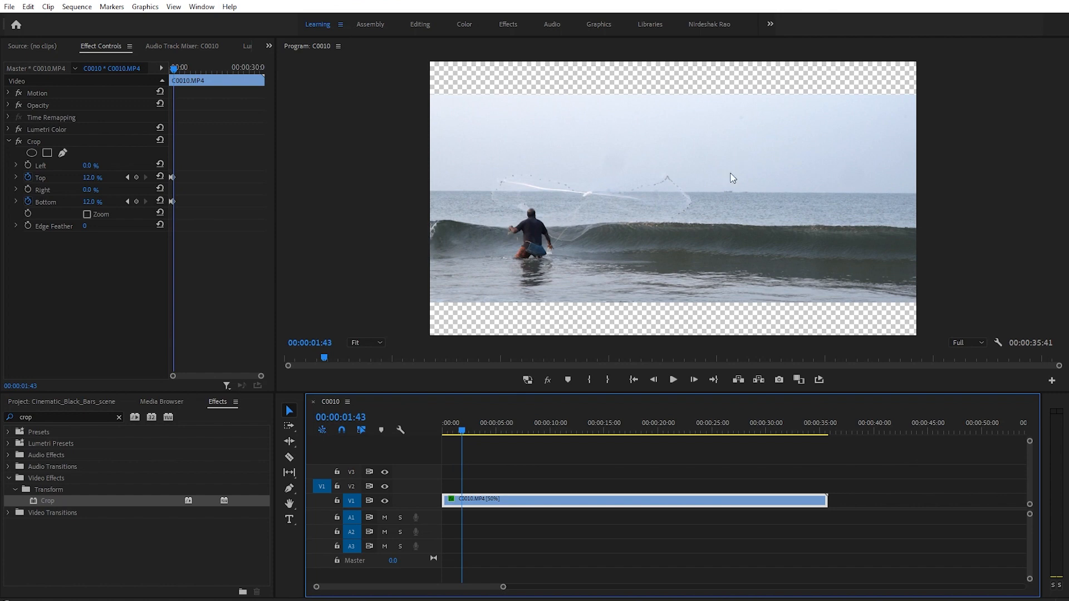
Place the C0096.MP4 clip on V1 beneath C0010.MP4 at the sequence start and mute audio track A1.
{"action": "left_click", "coordinate": [73, 406]}
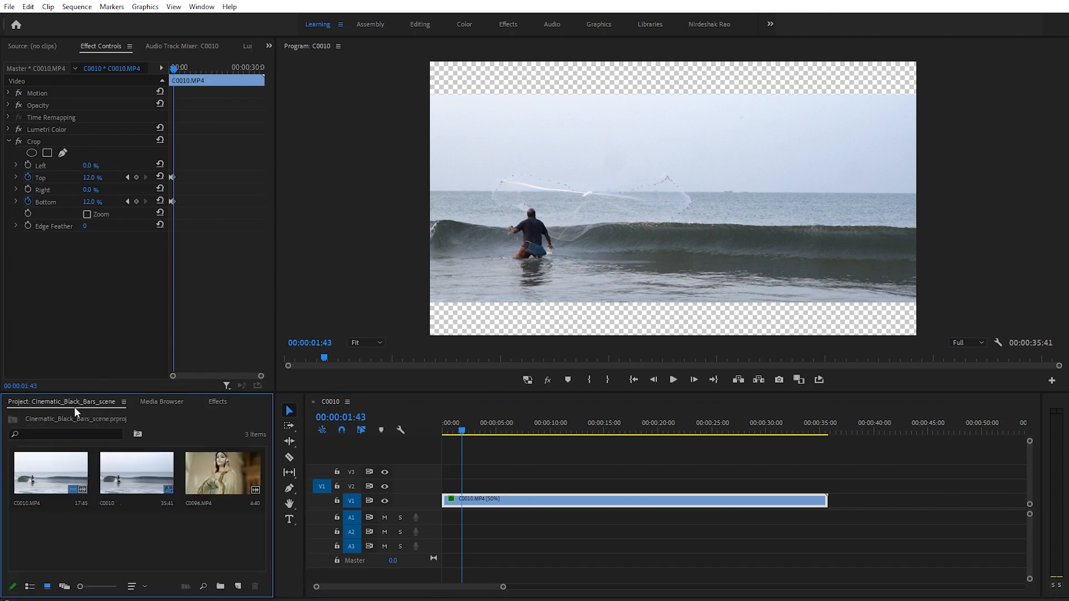
{"action": "left_click_drag", "start_coordinate": [215, 471], "coordinate": [776, 485]}
{"action": "left_click_drag", "start_coordinate": [834, 503], "coordinate": [448, 508]}
{"action": "left_click", "coordinate": [384, 518]}
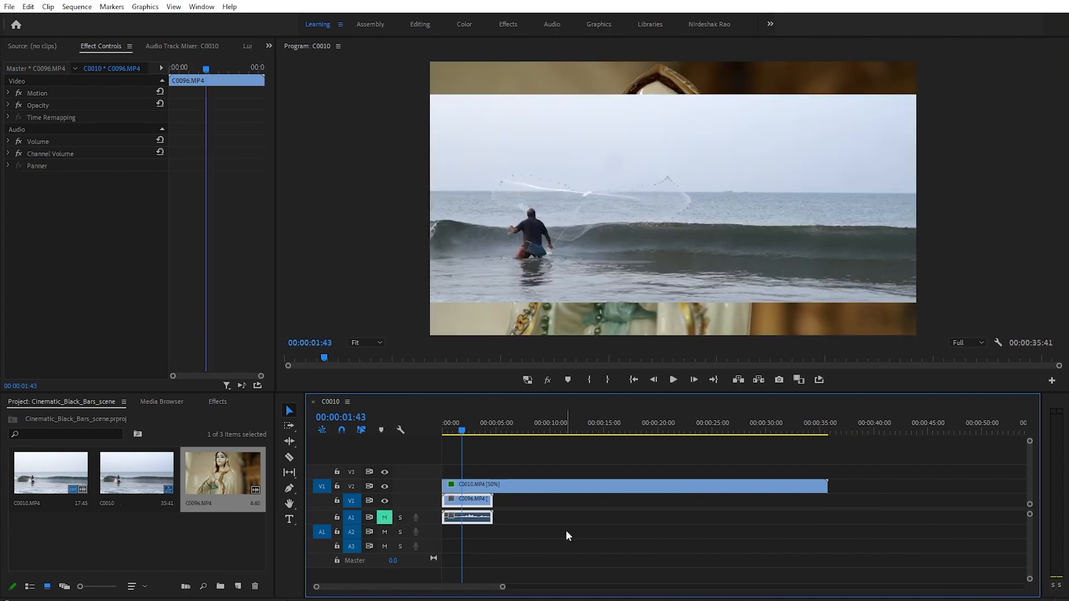
{"action": "left_click", "coordinate": [566, 530]}
Try adjusting the top crop of the C0010.MP4 clip on V2 over the C0096.MP4 footage.
{"action": "left_click", "coordinate": [496, 486]}
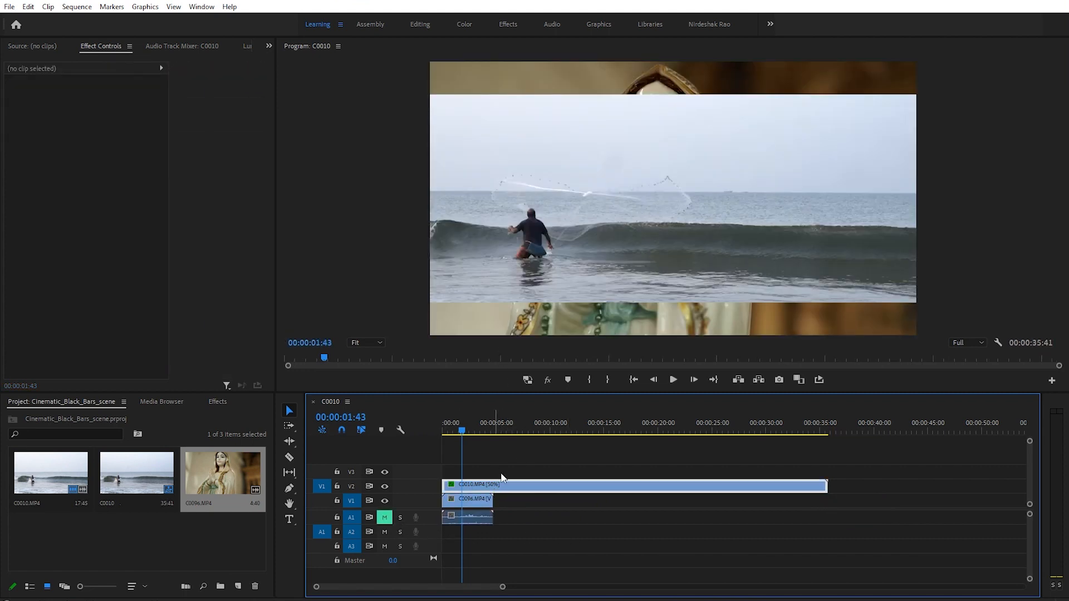
{"action": "mouse_move", "coordinate": [89, 177]}
{"action": "left_mouse_down"}
{"action": "mouse_move", "coordinate": [115, 177]}
{"action": "mouse_move", "coordinate": [84, 178]}
{"action": "mouse_move", "coordinate": [98, 178]}
{"action": "left_mouse_up"}
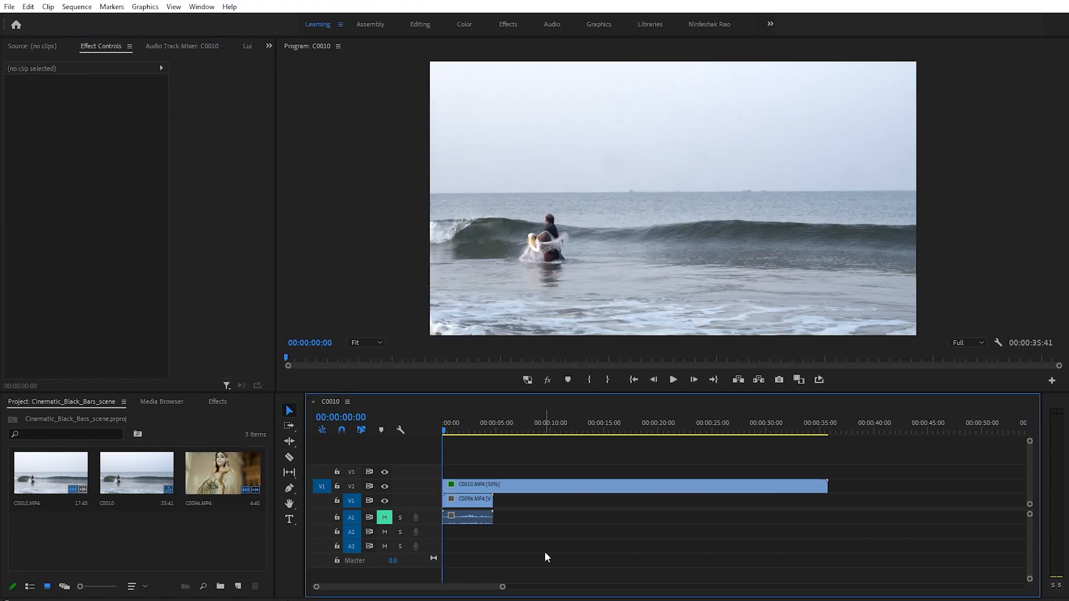
{"action": "key", "text": "shift+1"}
{"action": "left_click", "coordinate": [545, 553]}
{"action": "left_click", "coordinate": [477, 499]}
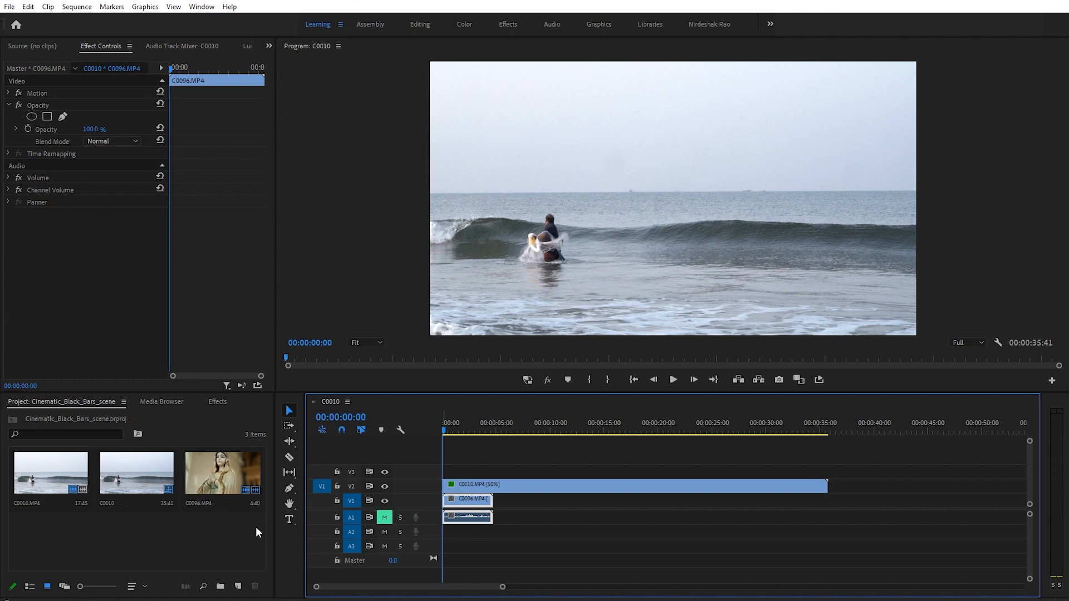
Create an adjustment layer with the default settings and place it on V3 at the sequence start.
{"action": "right_click", "coordinate": [132, 538]}
{"action": "mouse_move", "coordinate": [177, 382]}
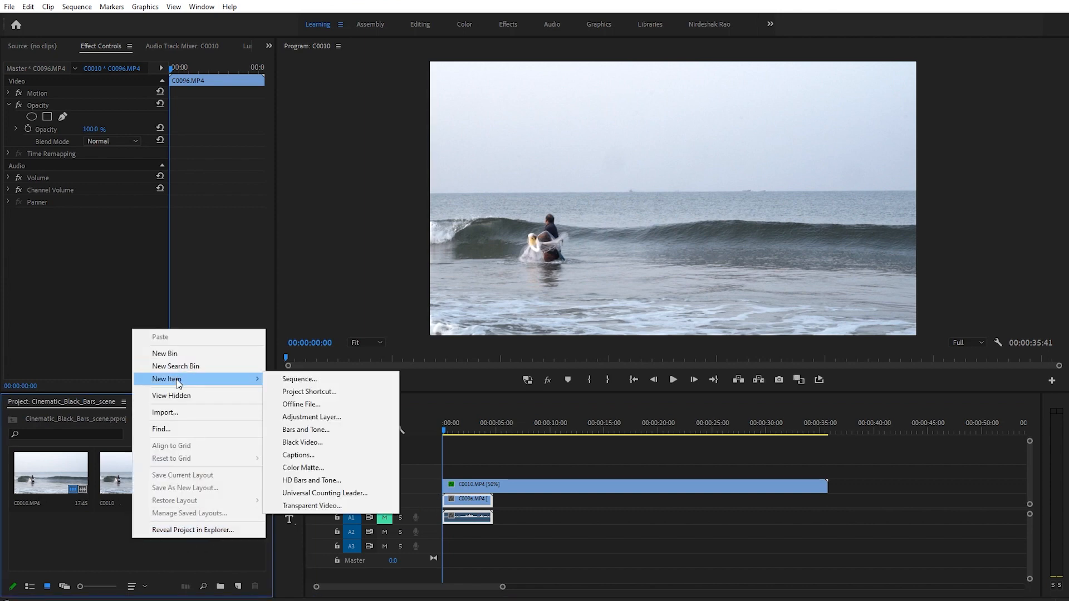
{"action": "left_click", "coordinate": [316, 418]}
{"action": "left_click", "coordinate": [554, 345]}
{"action": "left_click_drag", "start_coordinate": [79, 529], "coordinate": [433, 480]}
{"action": "left_click", "coordinate": [479, 470]}
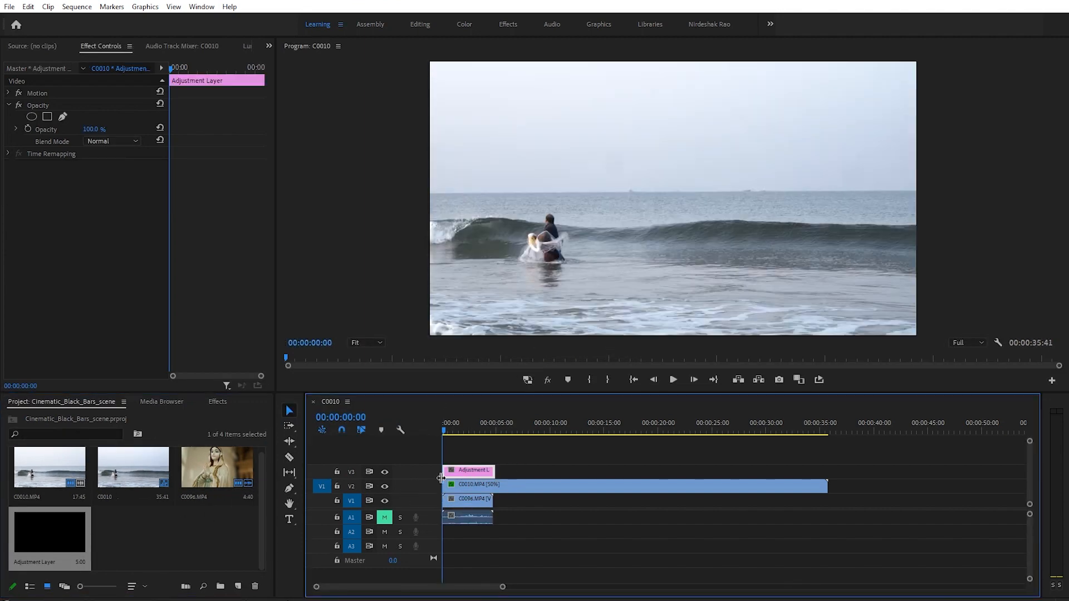
Apply the Crop effect to the adjustment layer with top and bottom set to 12% each.
{"action": "left_click", "coordinate": [217, 402]}
{"action": "left_click_drag", "start_coordinate": [39, 501], "coordinate": [458, 476]}
{"action": "left_click", "coordinate": [89, 203]}
{"action": "key", "text": "Return"}
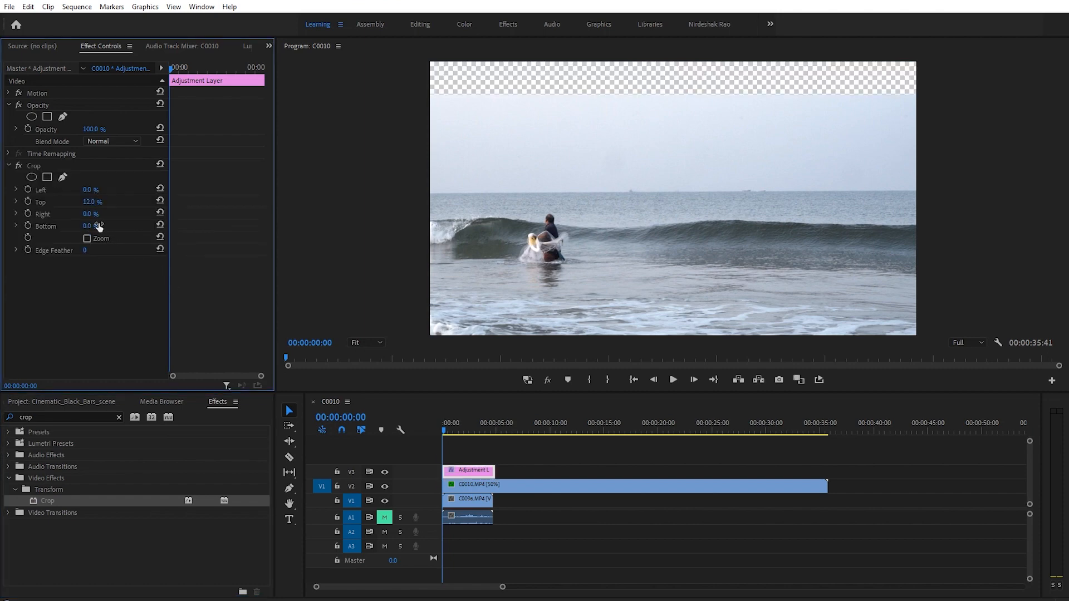
{"action": "key", "text": "Return"}
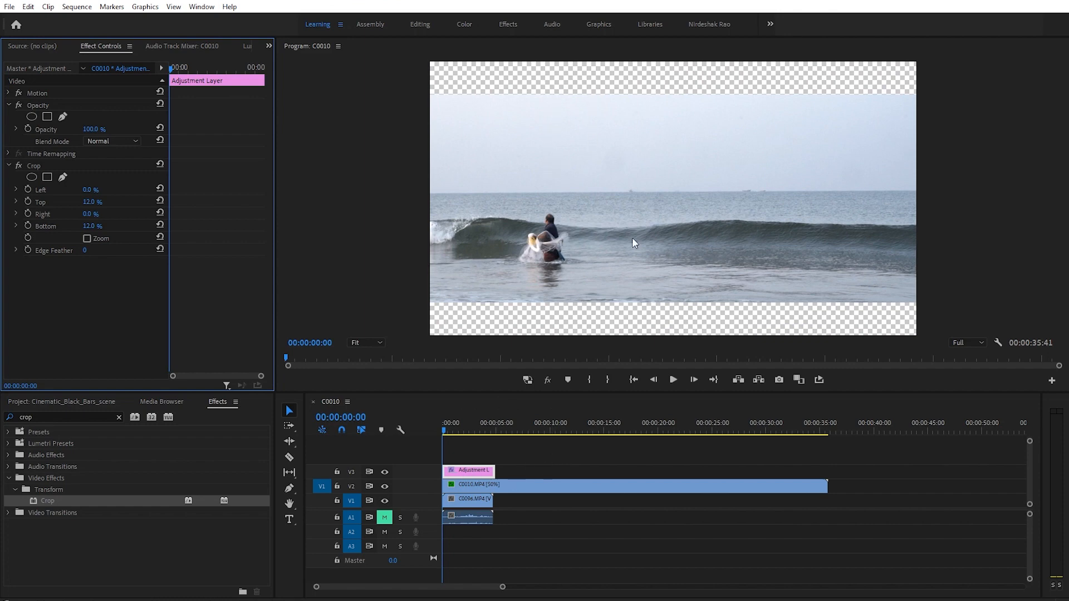
Hide and show the V2 track again to check the adjustment layer's crop over both clips, inspecting the clip and adjustment layer effects.
{"action": "left_click", "coordinate": [384, 486]}
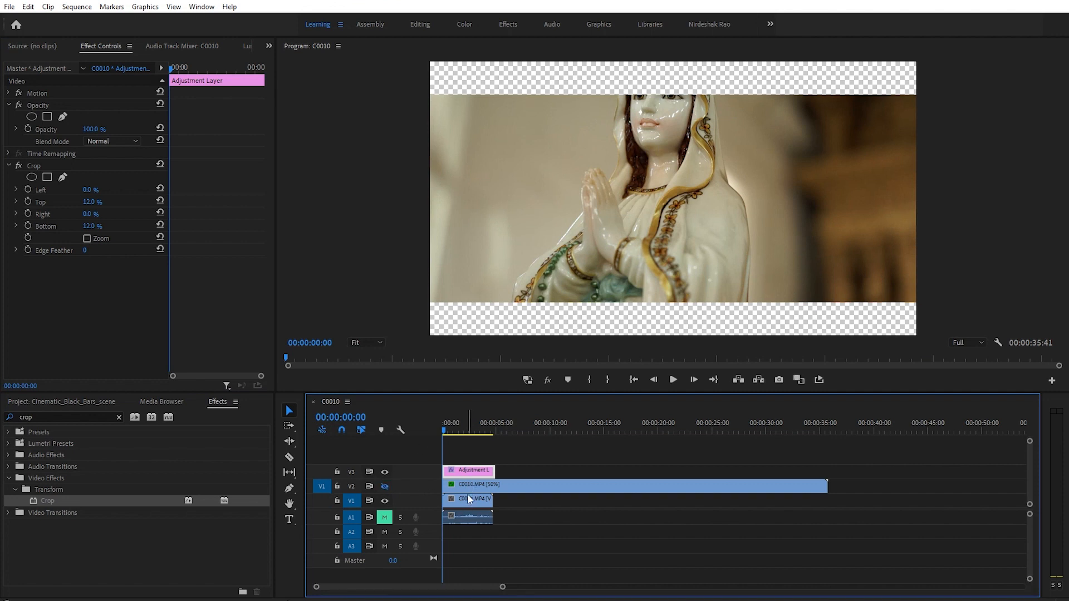
{"action": "left_click", "coordinate": [386, 486]}
{"action": "left_click", "coordinate": [529, 488]}
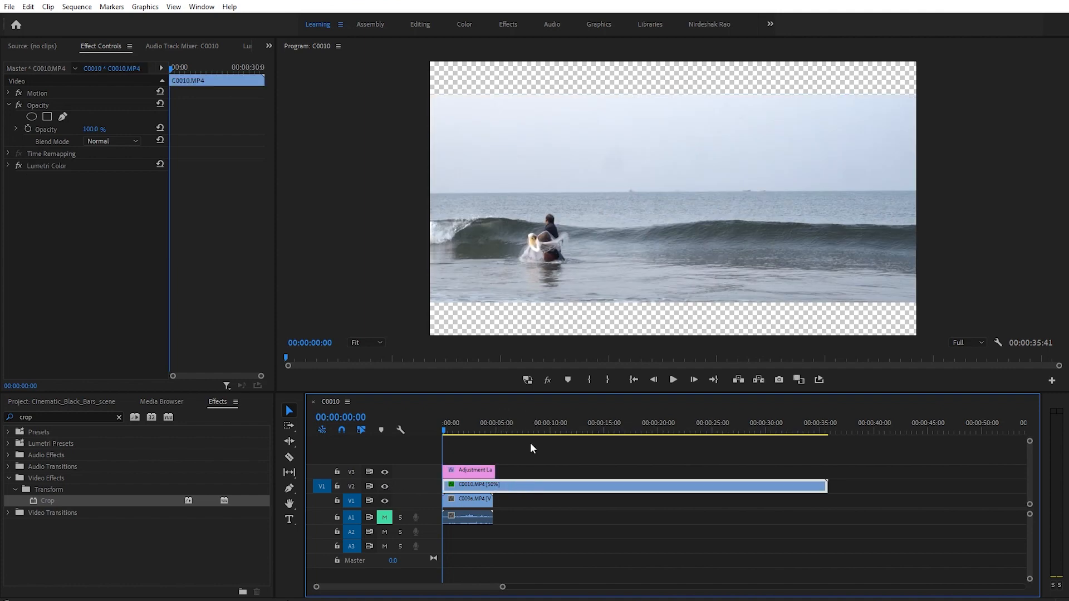
{"action": "left_click", "coordinate": [473, 471]}
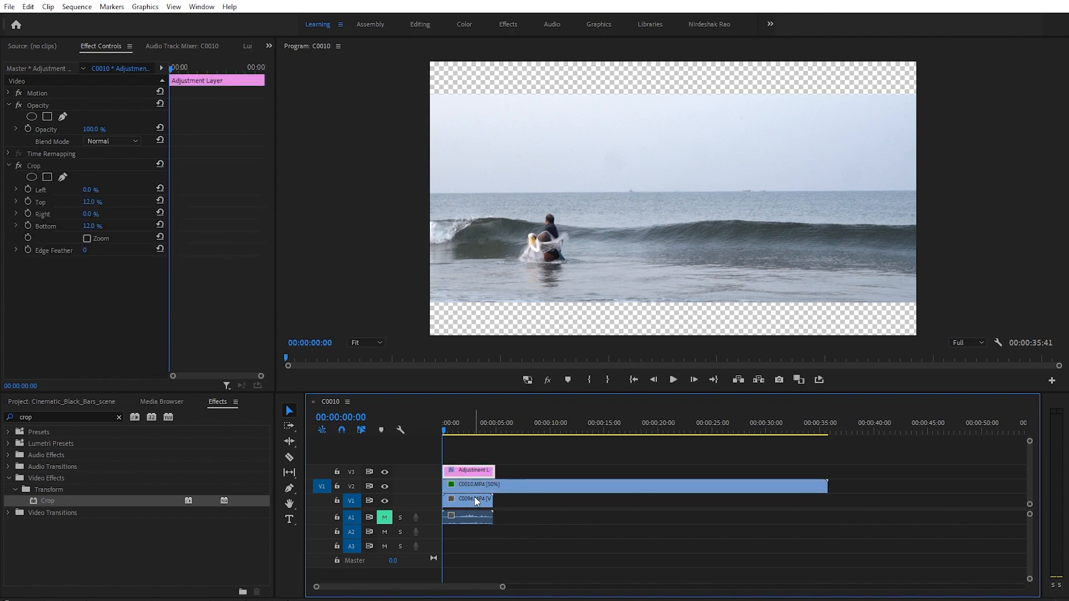
{"action": "left_click", "coordinate": [471, 488]}
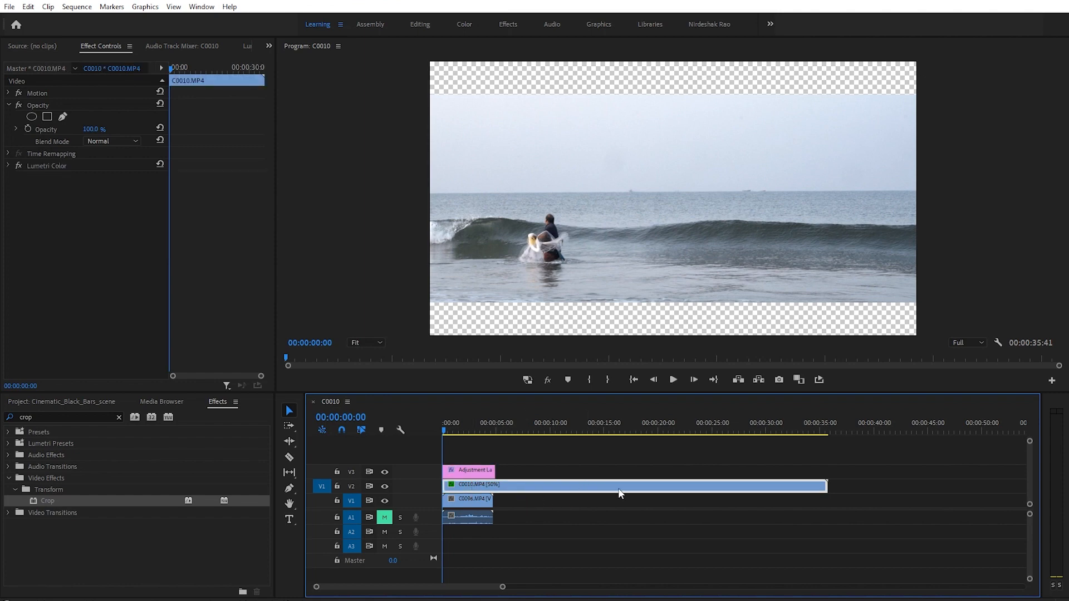
Turn off the transparency grid in the program monitor and scrub the sequence start to preview the black bars.
{"action": "left_click", "coordinate": [994, 344]}
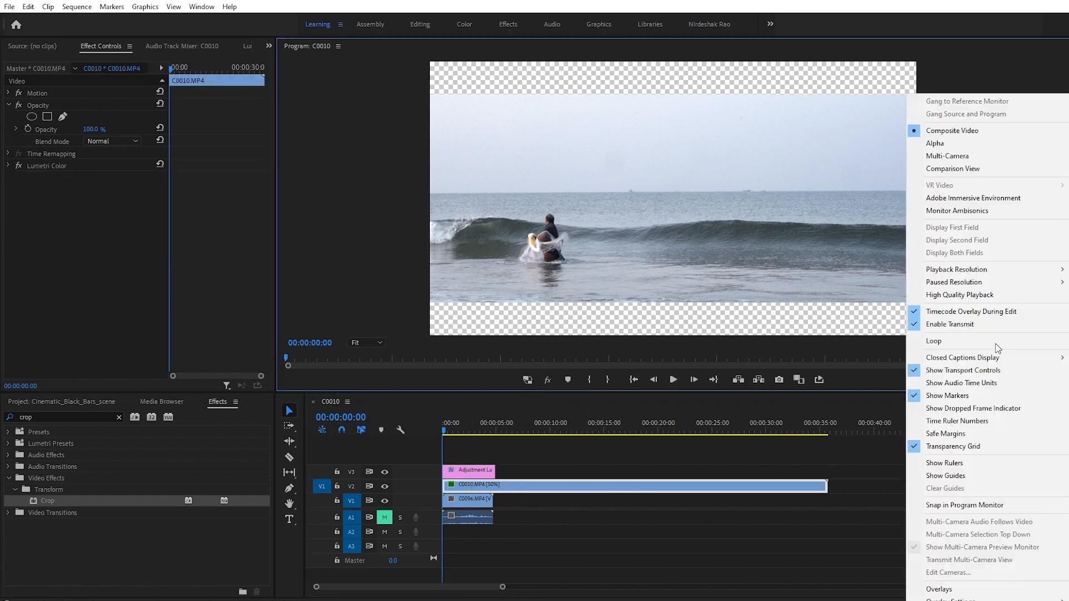
{"action": "left_click", "coordinate": [940, 444]}
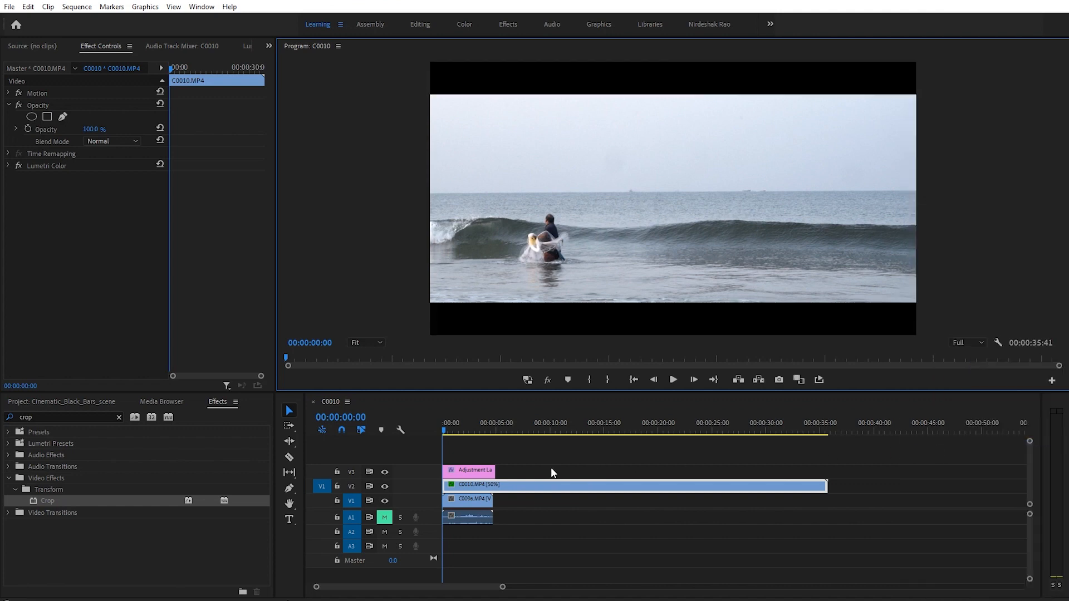
{"action": "left_click_drag", "start_coordinate": [466, 426], "coordinate": [414, 429]}
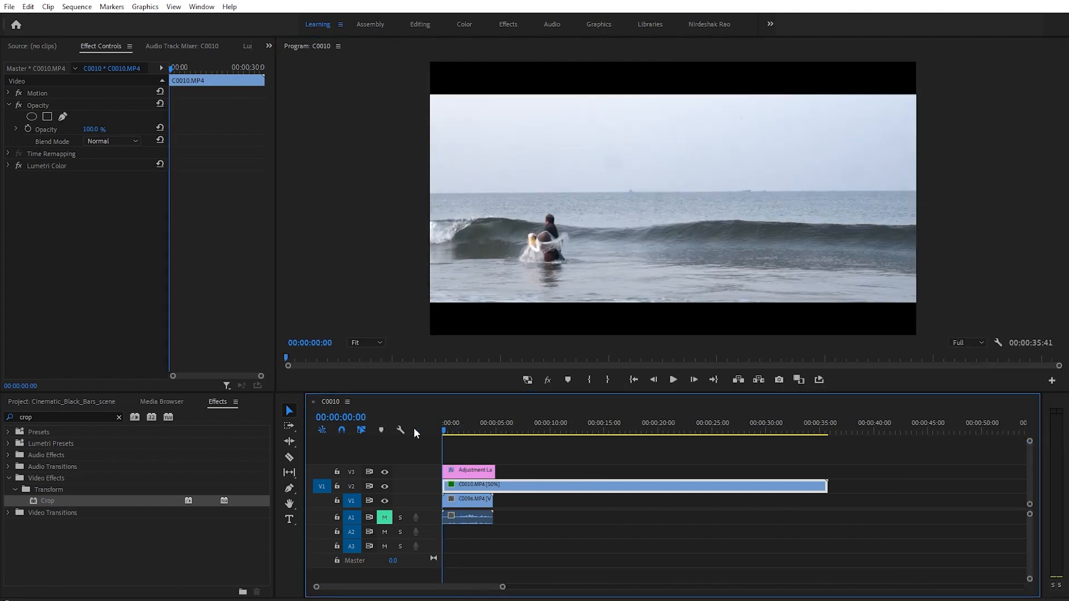
Replace the adjustment layer on V3 with the 2K_239 template from the VASHI VISUALS EXTREME WIDESCREEN folder at the sequence start.
{"action": "left_click", "coordinate": [468, 473]}
{"action": "key", "text": "Delete"}
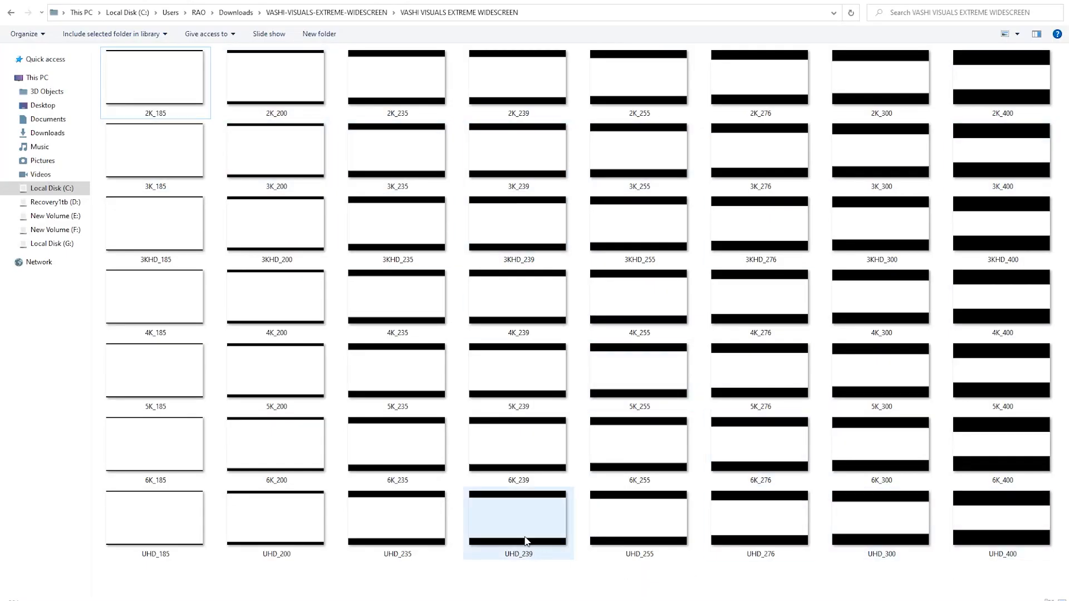
{"action": "left_click", "coordinate": [621, 137]}
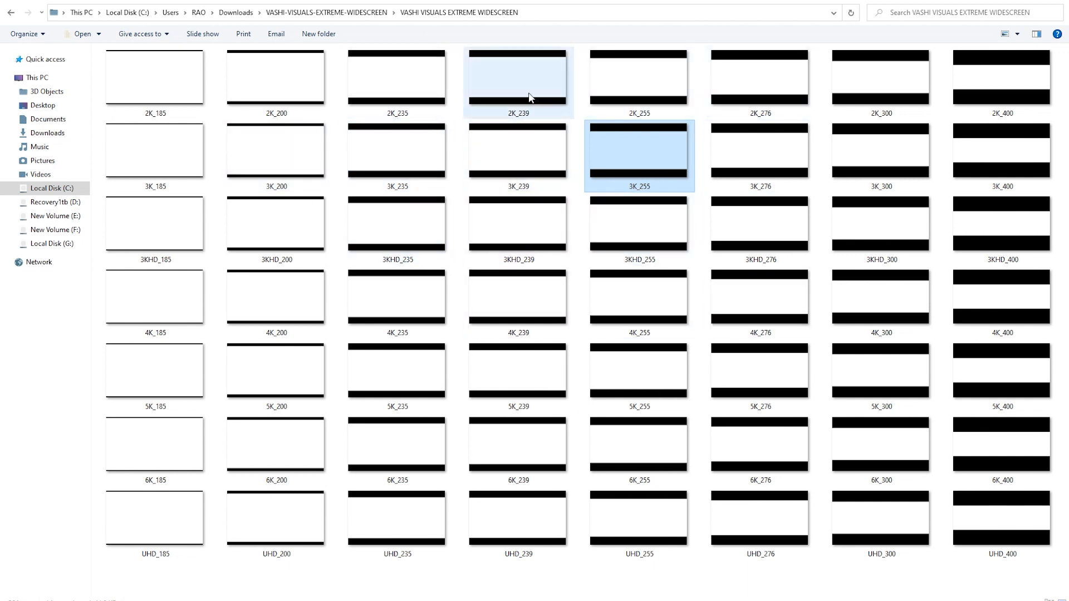
{"action": "left_click_drag", "start_coordinate": [519, 92], "coordinate": [432, 471]}
{"action": "left_click", "coordinate": [455, 434]}
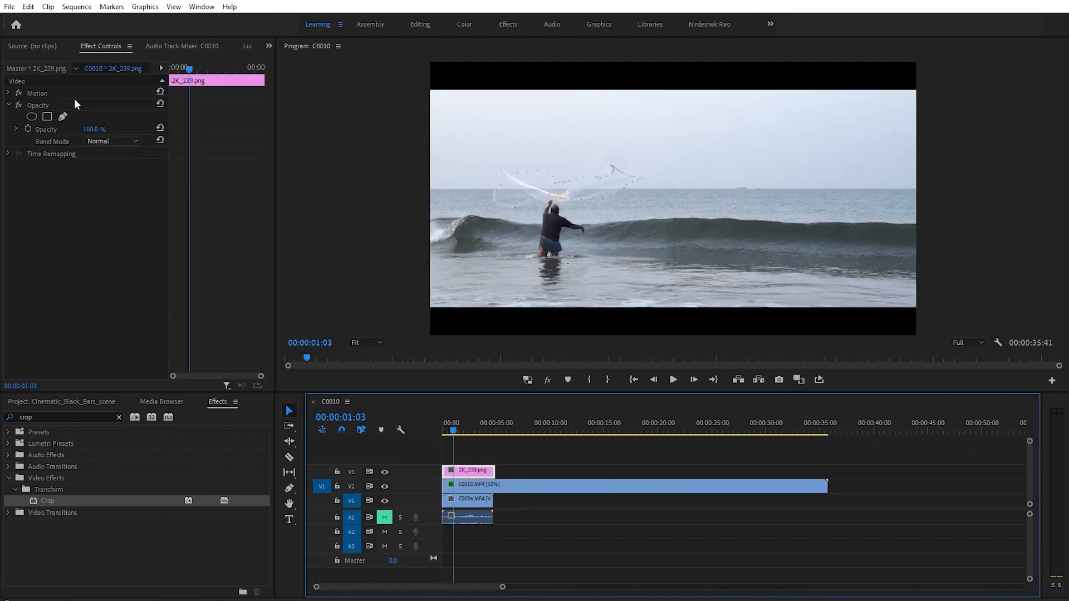
Scale the 2K_239.png template on V3 to the frame size.
{"action": "left_click", "coordinate": [29, 93]}
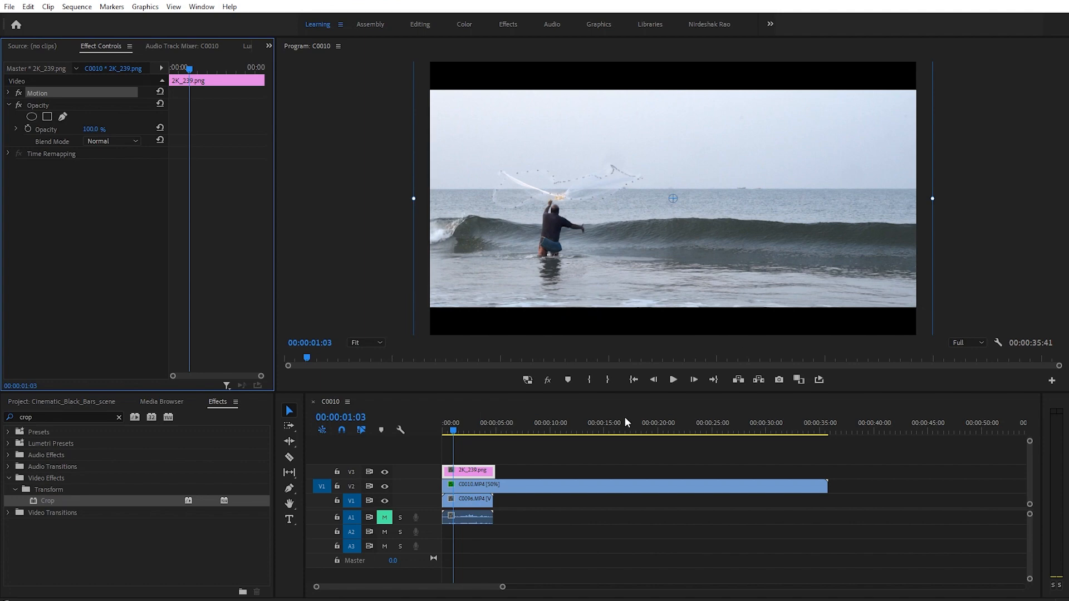
{"action": "right_click", "coordinate": [467, 474]}
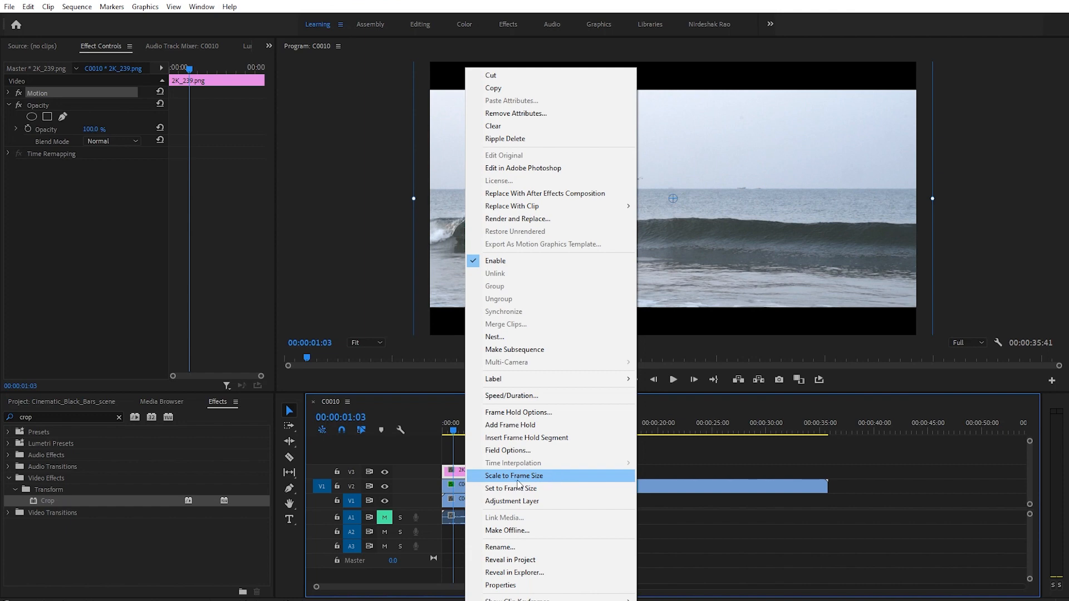
{"action": "left_click", "coordinate": [535, 479]}
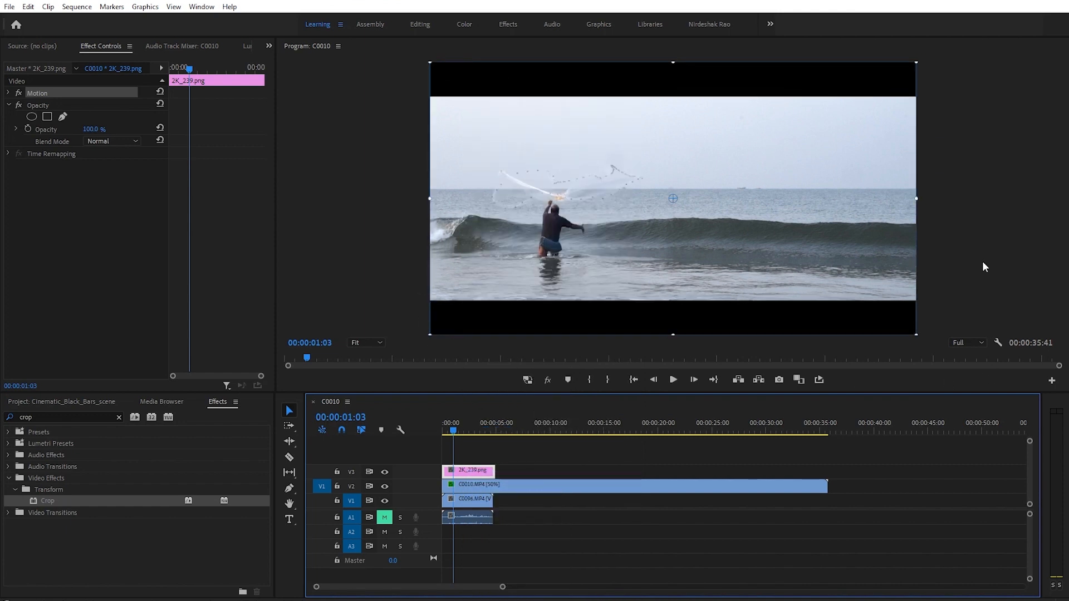
Extend the 2K_239.png template on V3 to the end of the C0010.MP4 clip and return the playhead to the sequence start.
{"action": "left_click", "coordinate": [513, 509]}
{"action": "left_click_drag", "start_coordinate": [490, 470], "coordinate": [827, 473]}
{"action": "left_click_drag", "start_coordinate": [818, 430], "coordinate": [426, 449]}
{"action": "left_click", "coordinate": [494, 473]}
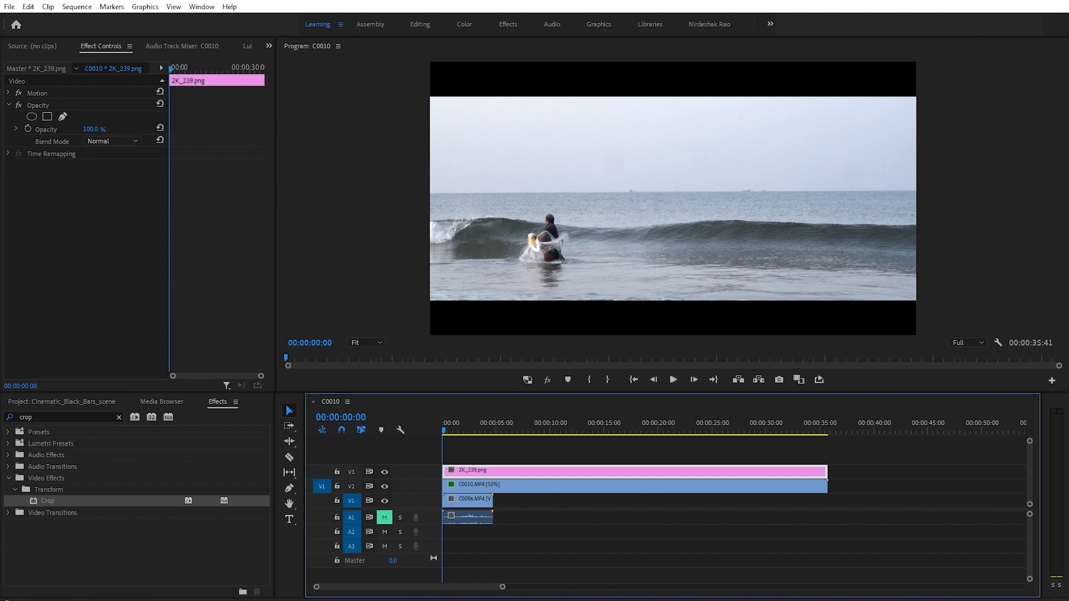
Switch to Firefox, review the widescreen templates in the No Film School article, and open and cancel the template pack's download.
{"action": "left_click", "coordinate": [1052, 132]}
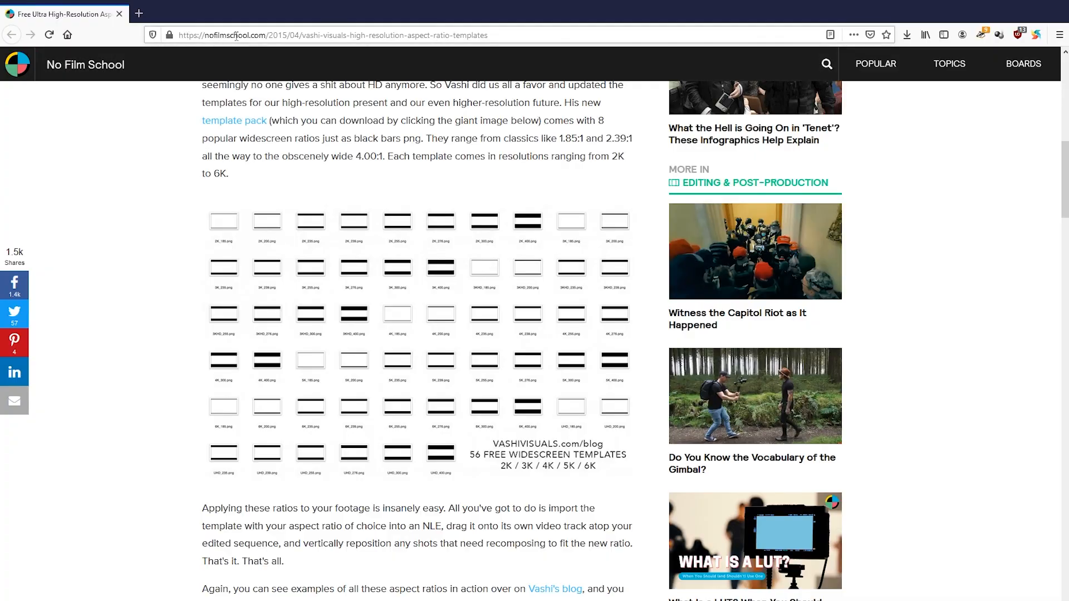
{"action": "scroll", "coordinate": [146, 249], "scroll_direction": "up", "scroll_amount": 3}
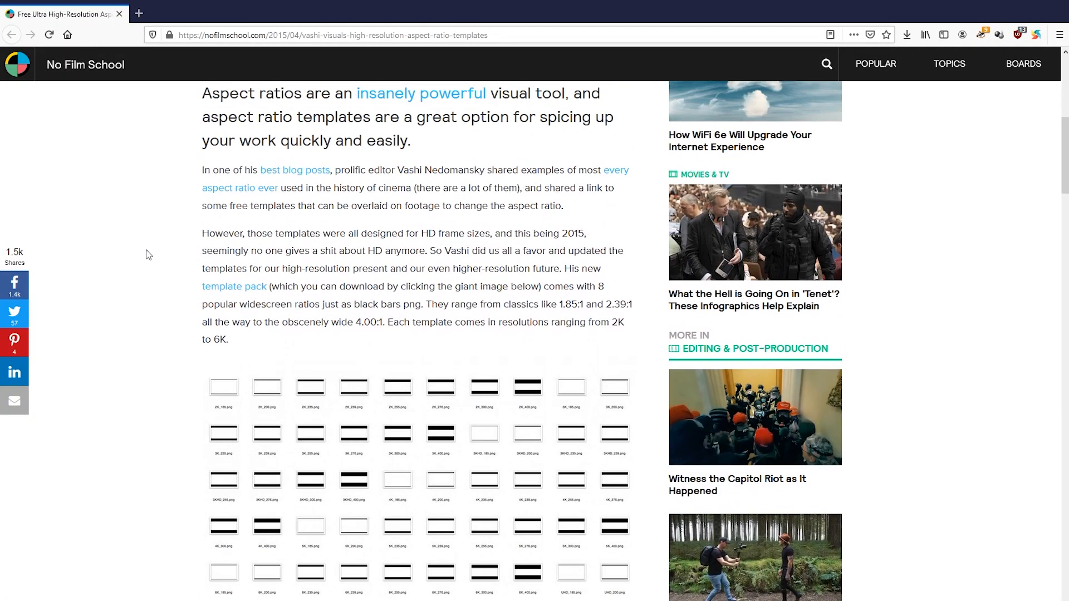
{"action": "scroll", "coordinate": [191, 154], "scroll_direction": "down", "scroll_amount": 2}
{"action": "scroll", "coordinate": [419, 346], "scroll_direction": "down", "scroll_amount": 1}
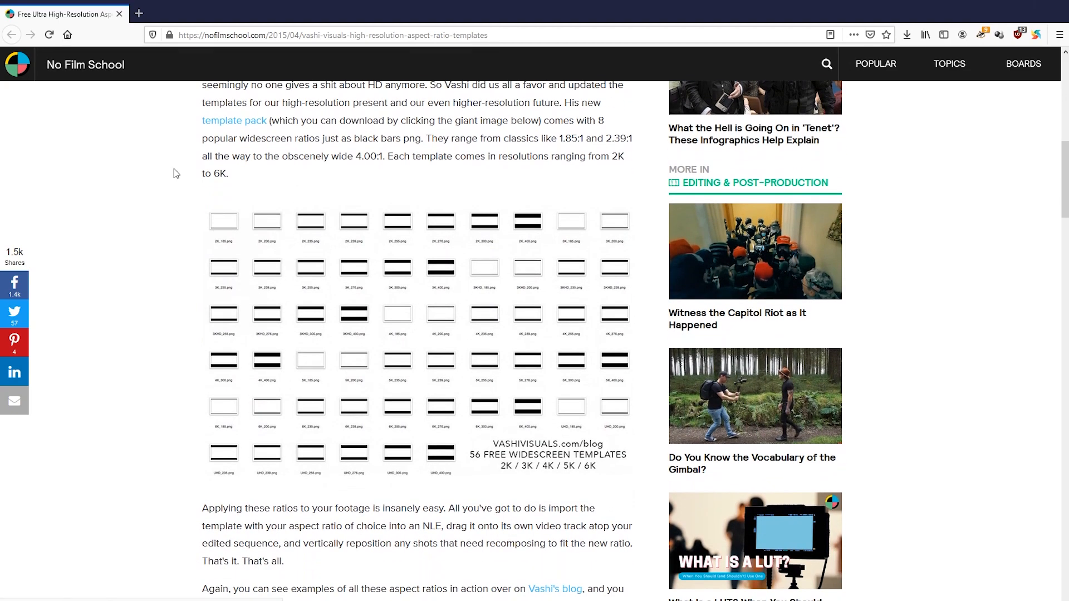
{"action": "scroll", "coordinate": [399, 374], "scroll_direction": "down", "scroll_amount": 1}
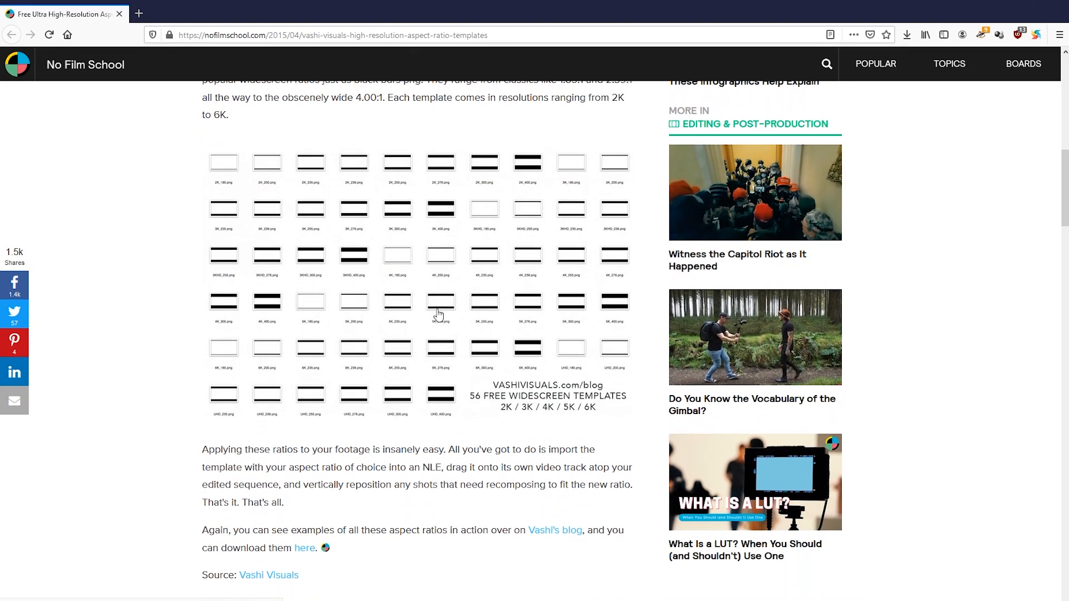
{"action": "middle_click", "coordinate": [424, 298]}
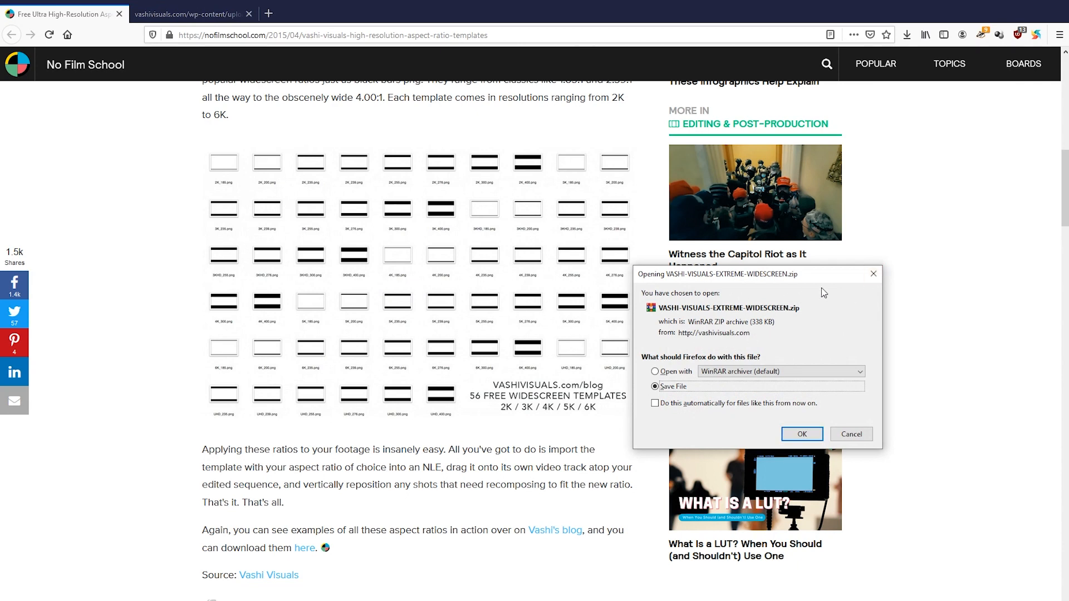
{"action": "left_click", "coordinate": [874, 275]}
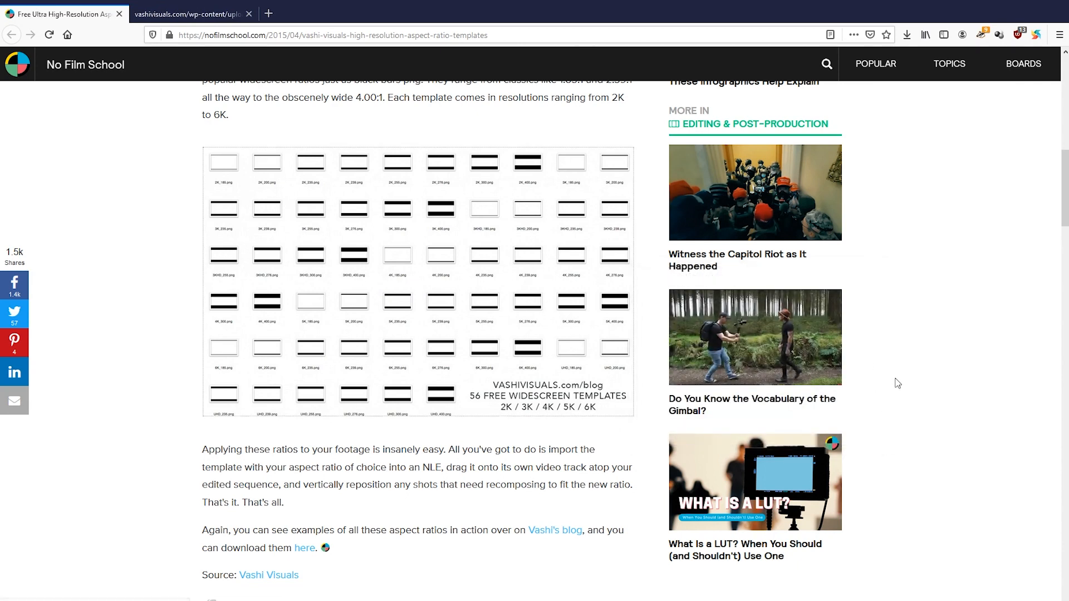